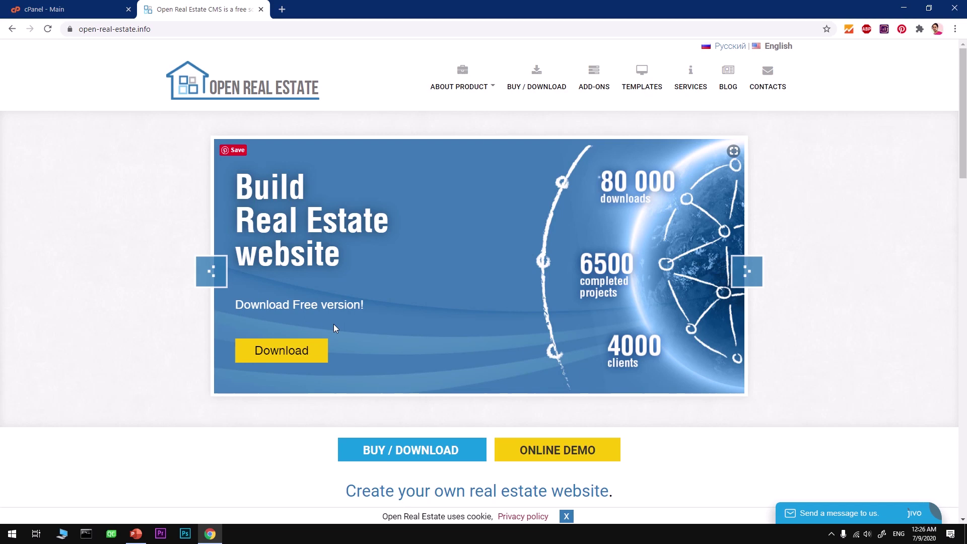
Glance at the cPanel tab, return to the site and advance the banner carousel two slides.
click(70, 11)
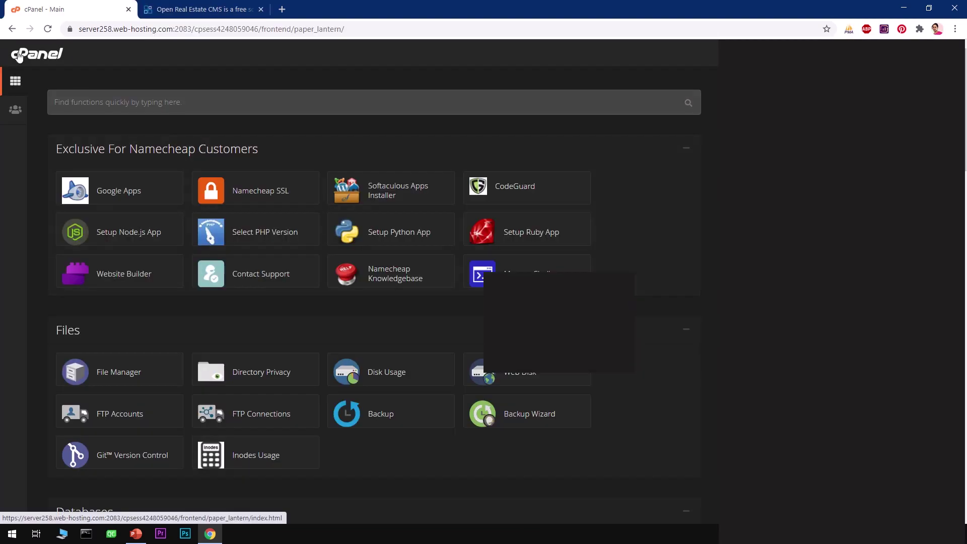
click(174, 11)
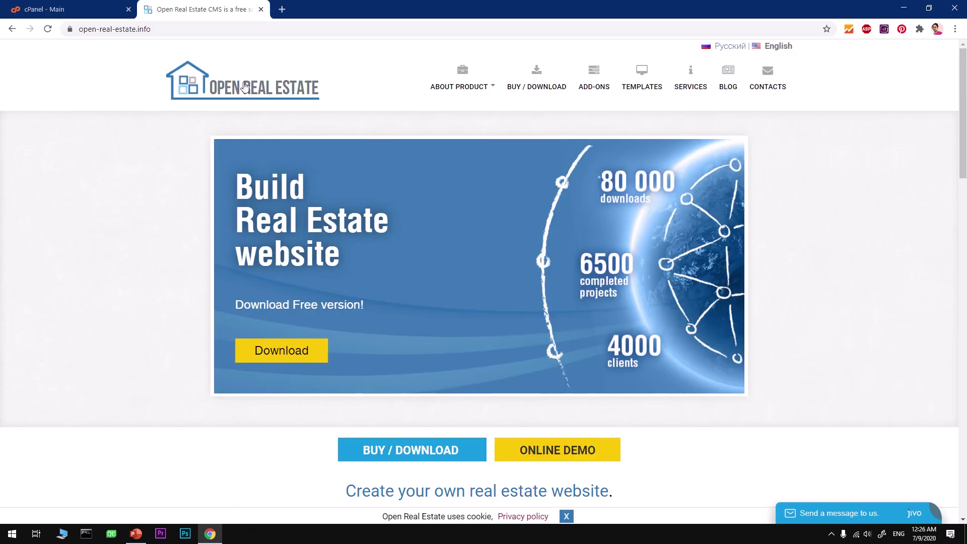
mouse_move(479, 266)
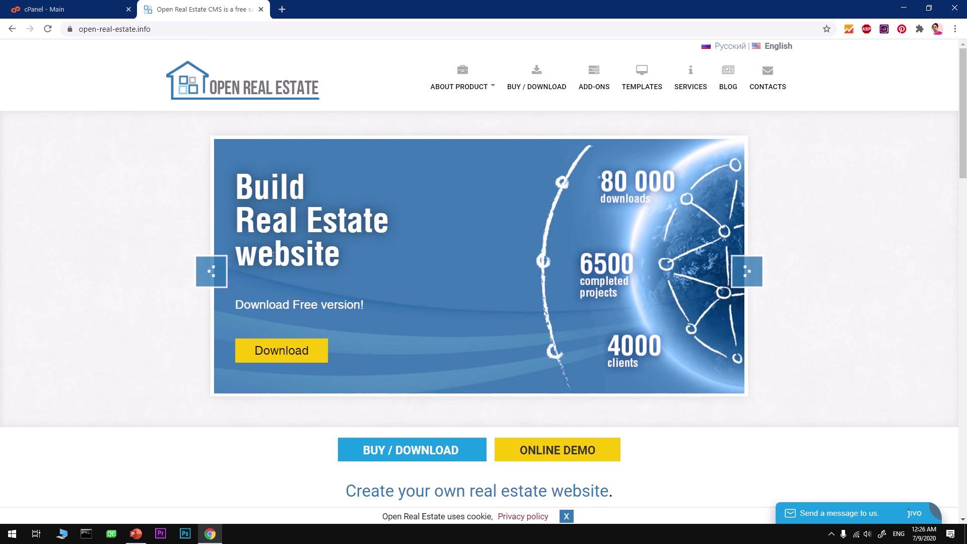
scroll(273, 256, down, 3)
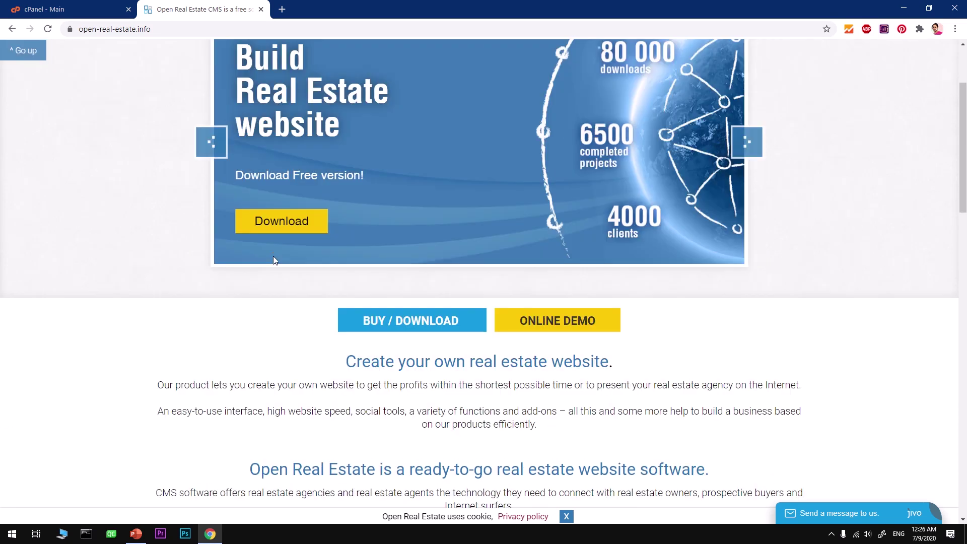
scroll(273, 256, down, 5)
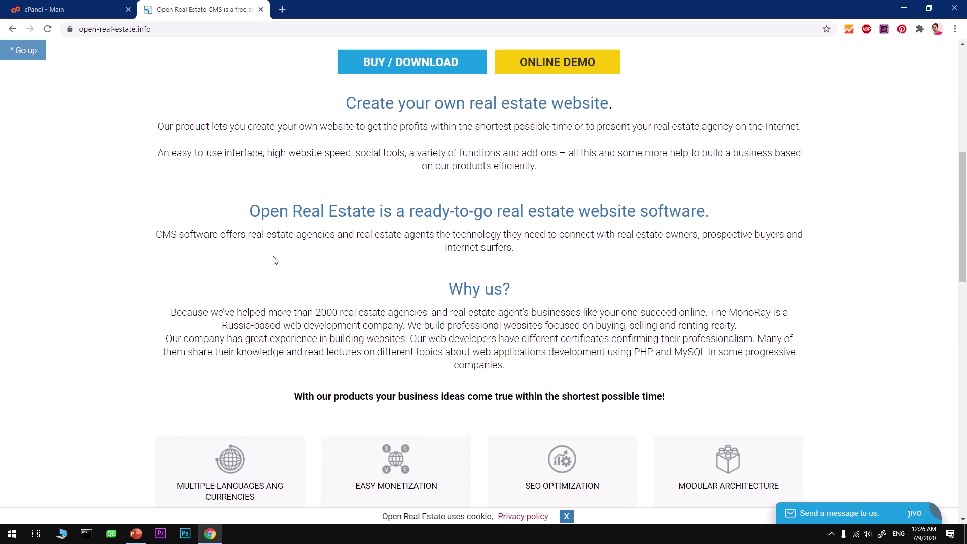
scroll(275, 259, down, 3)
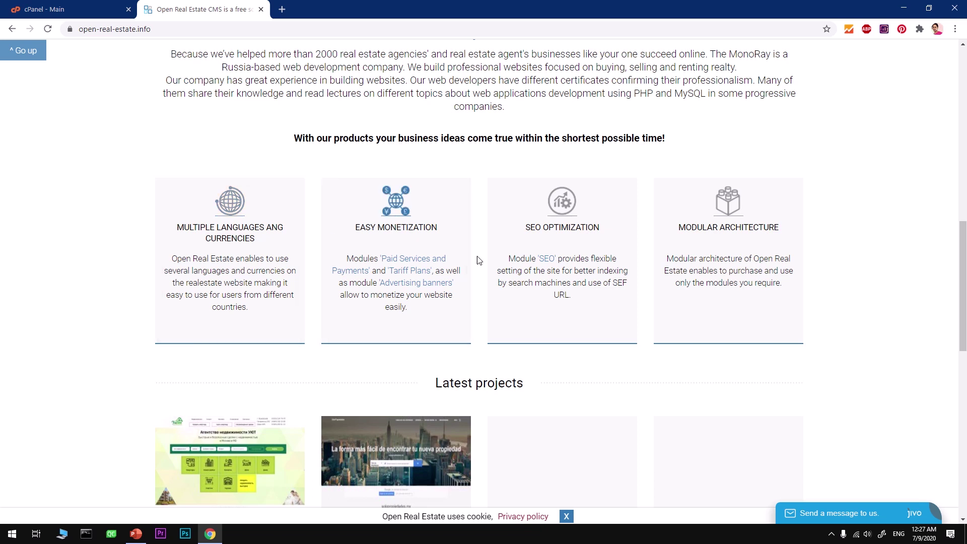
scroll(454, 250, up, 5)
scroll(477, 257, up, 5)
scroll(476, 256, down, 4)
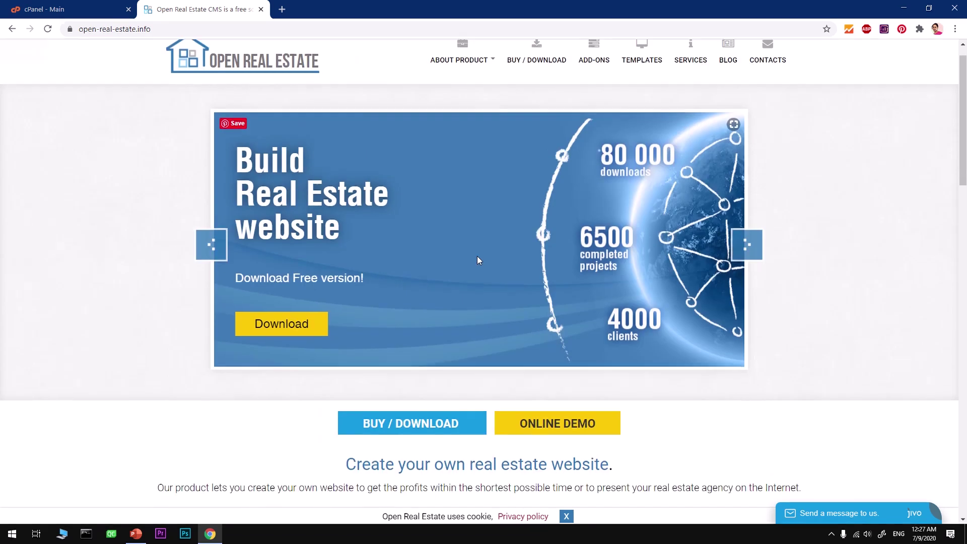
scroll(635, 227, up, 4)
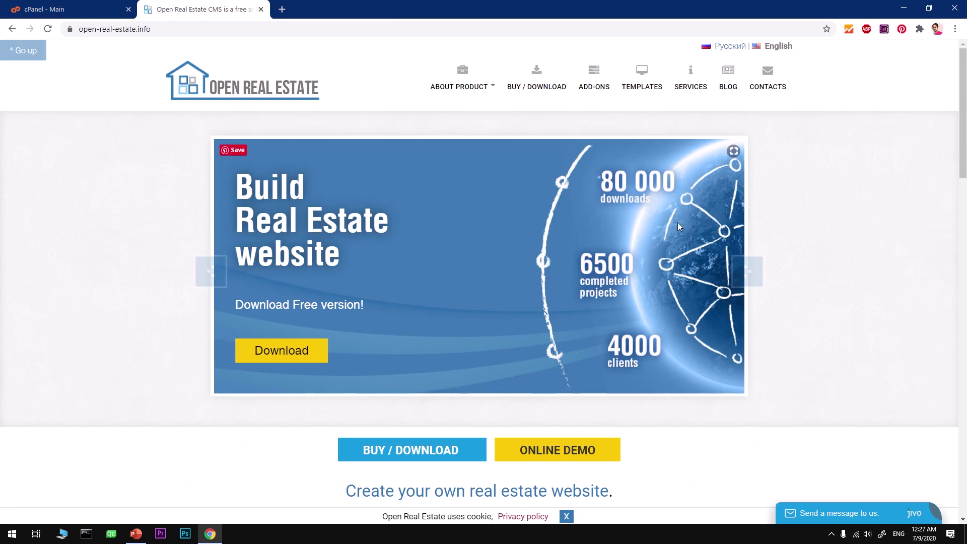
click(744, 268)
click(744, 268)
scroll(630, 374, down, 2)
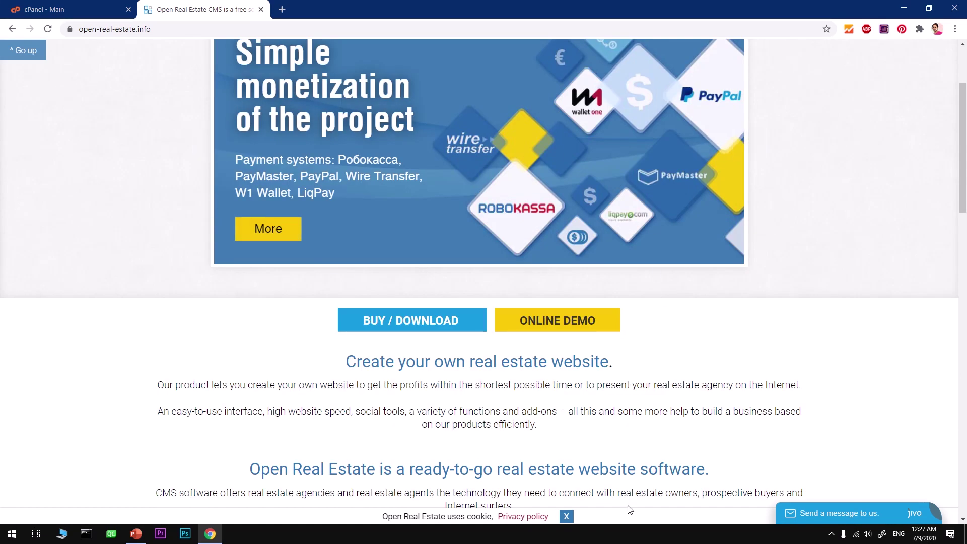
scroll(595, 423, down, 5)
scroll(595, 422, down, 5)
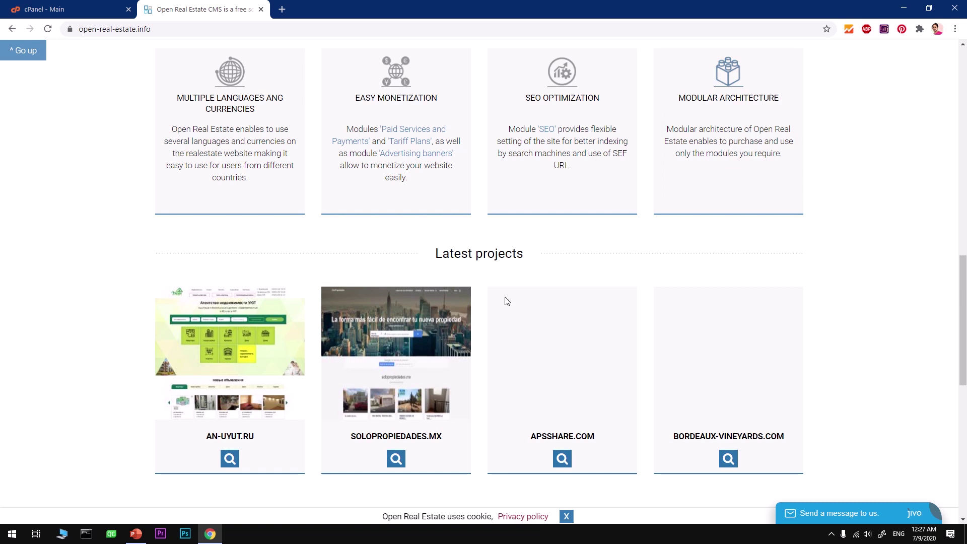
mouse_move(395, 355)
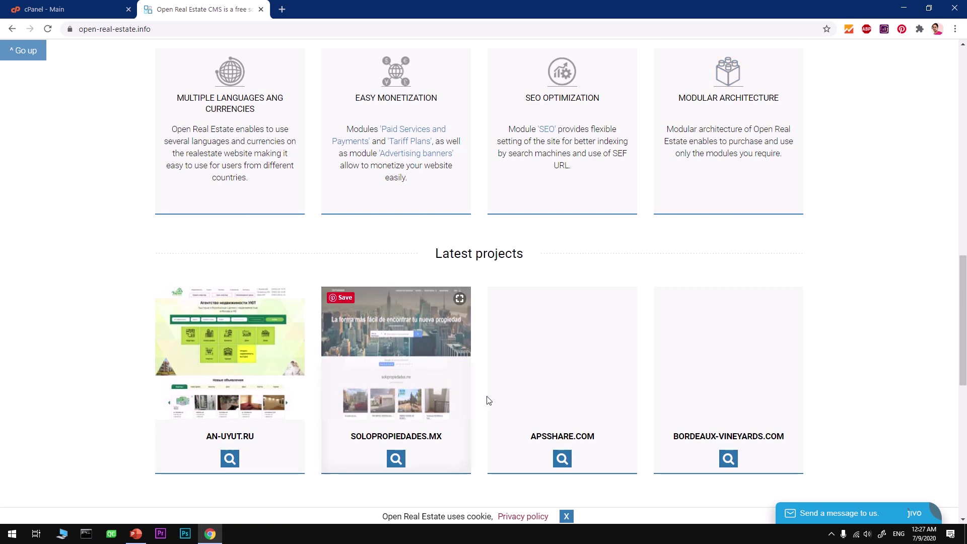
scroll(807, 395, down, 10)
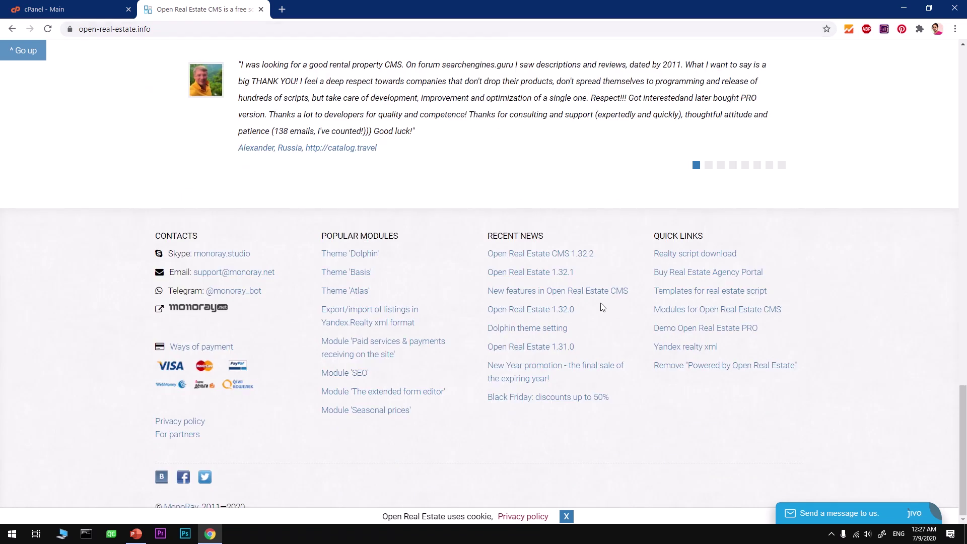
scroll(600, 307, up, 15)
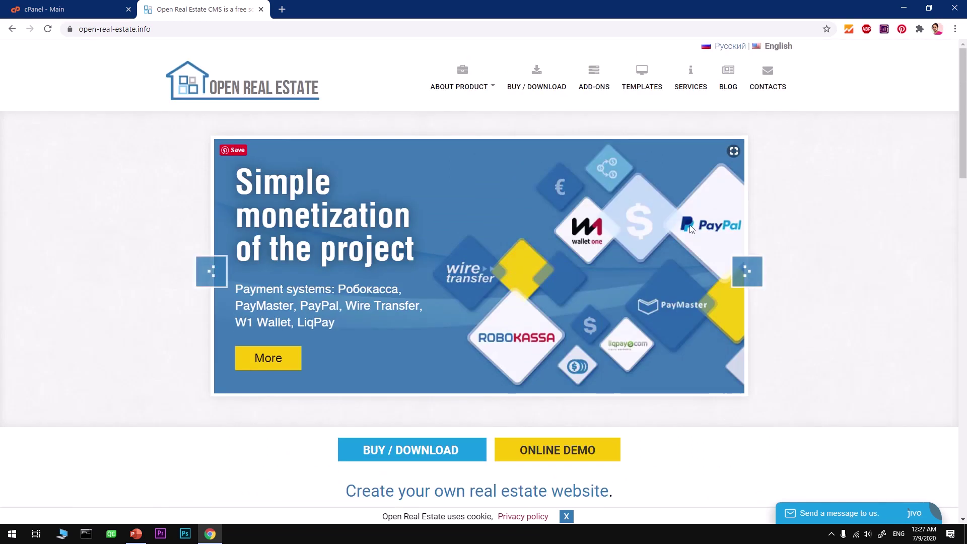
Go to the Blog page from the top menu and look through the posts.
click(732, 89)
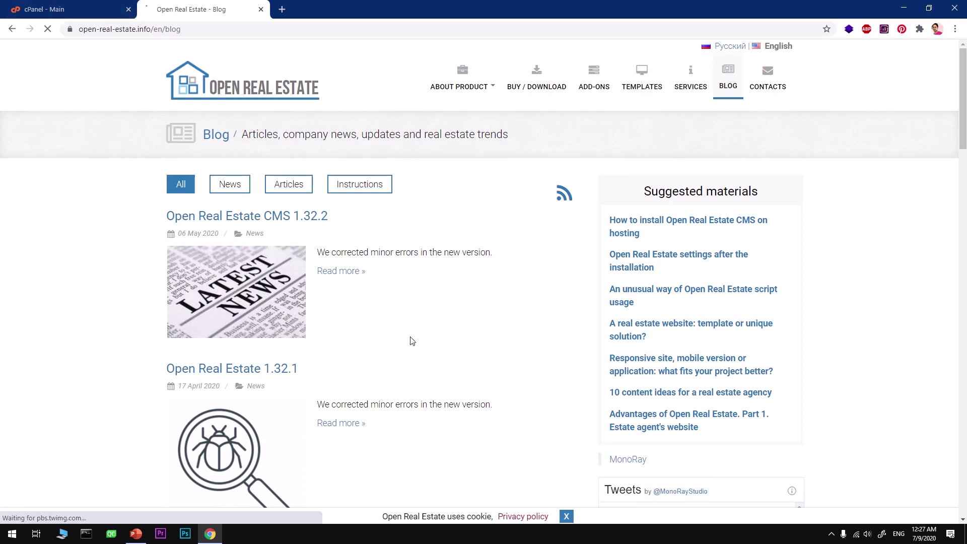
scroll(499, 348, down, 8)
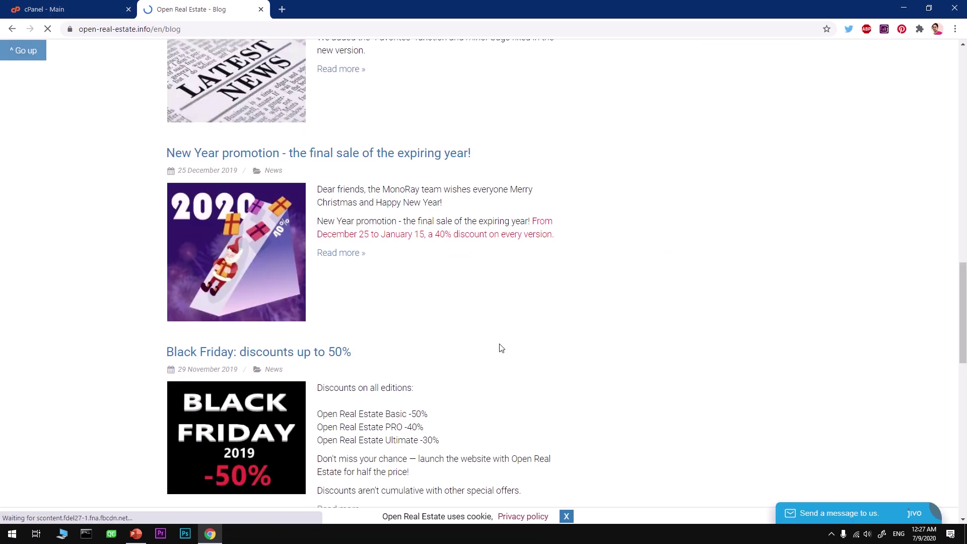
scroll(500, 348, up, 10)
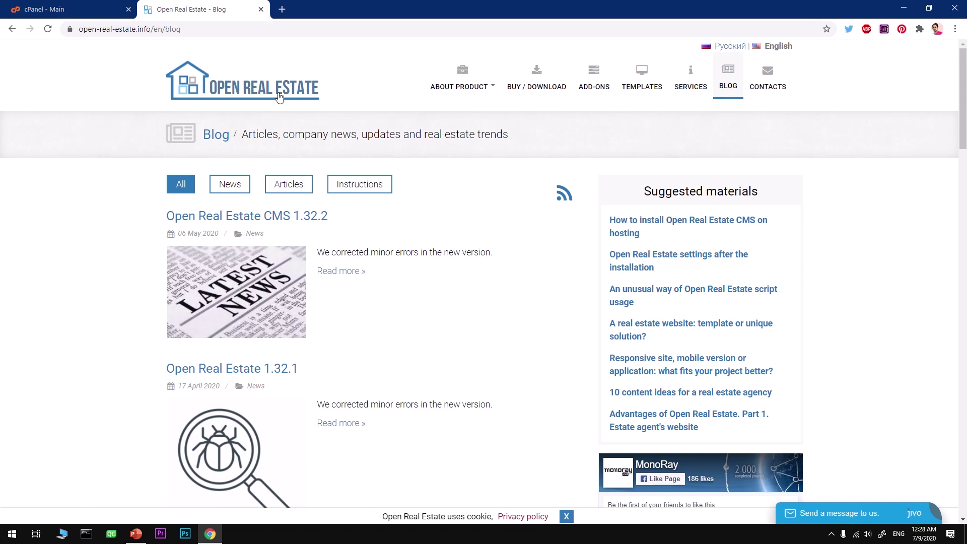
Close the Open Real Estate blog tab, returning to the cPanel dashboard.
click(261, 9)
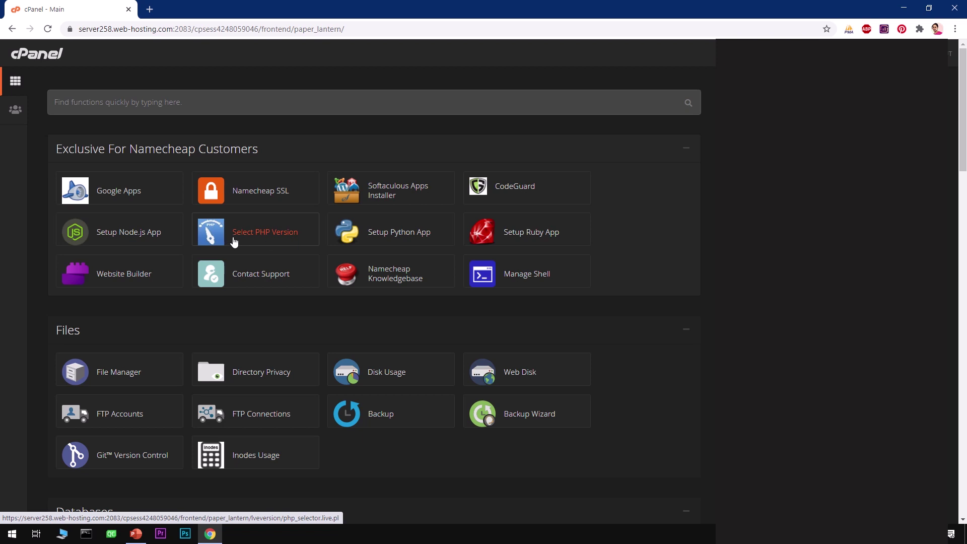
In Select PHP Version, review the available versions and keep 7.3 as current.
click(265, 234)
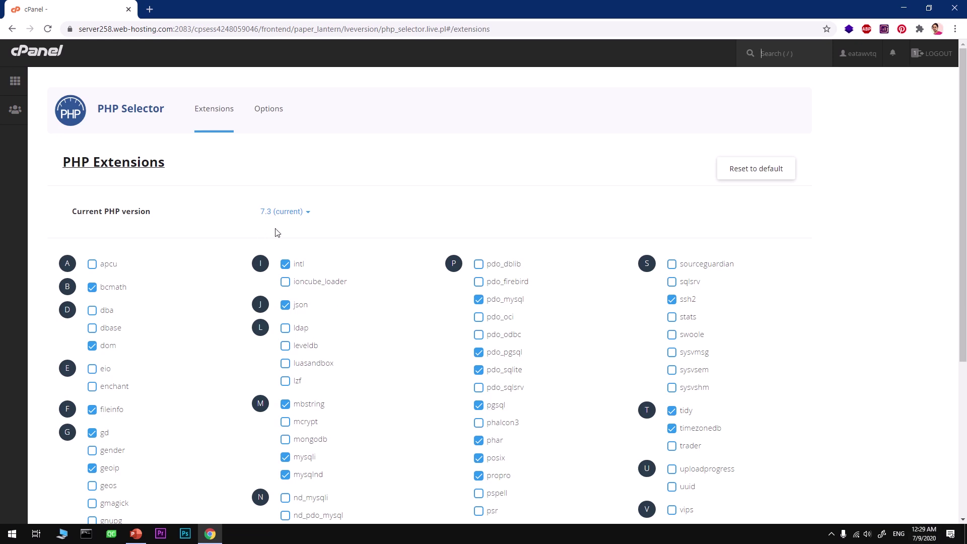
click(301, 214)
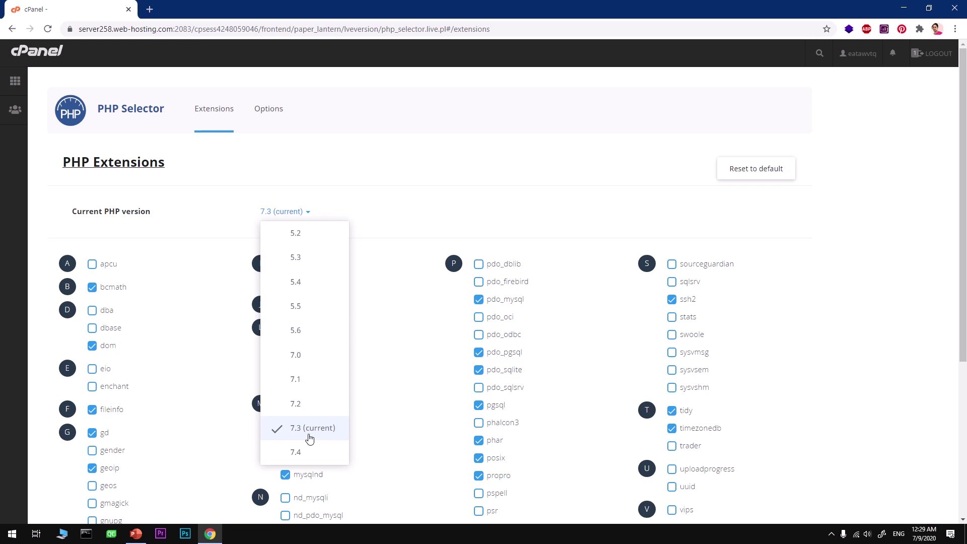
click(393, 204)
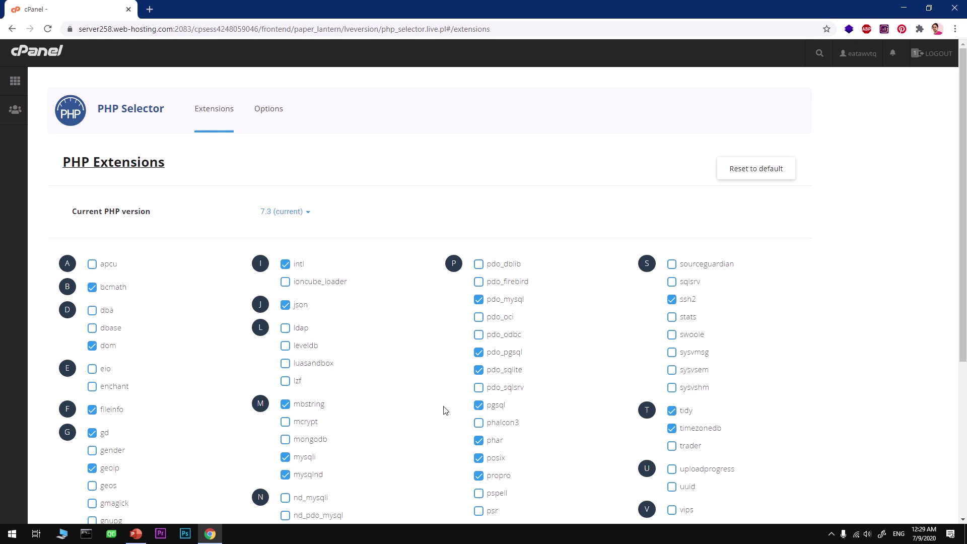
scroll(564, 301, down, 5)
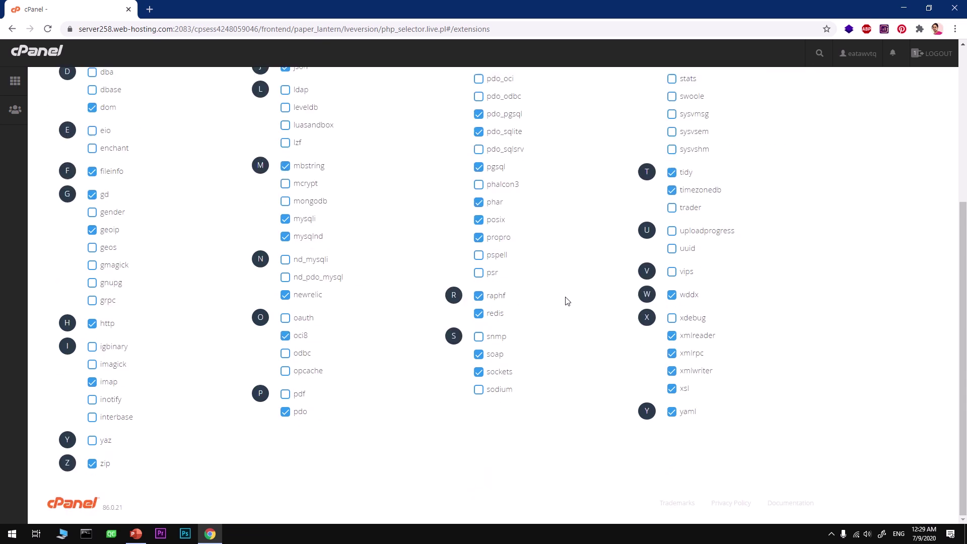
scroll(565, 300, up, 5)
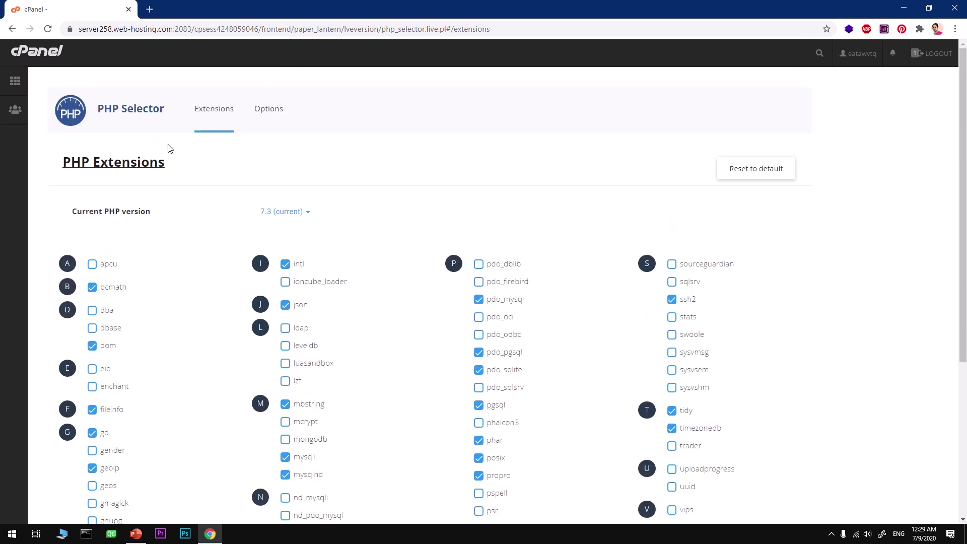
Return to the cPanel home dashboard via the sidebar grid icon.
click(16, 81)
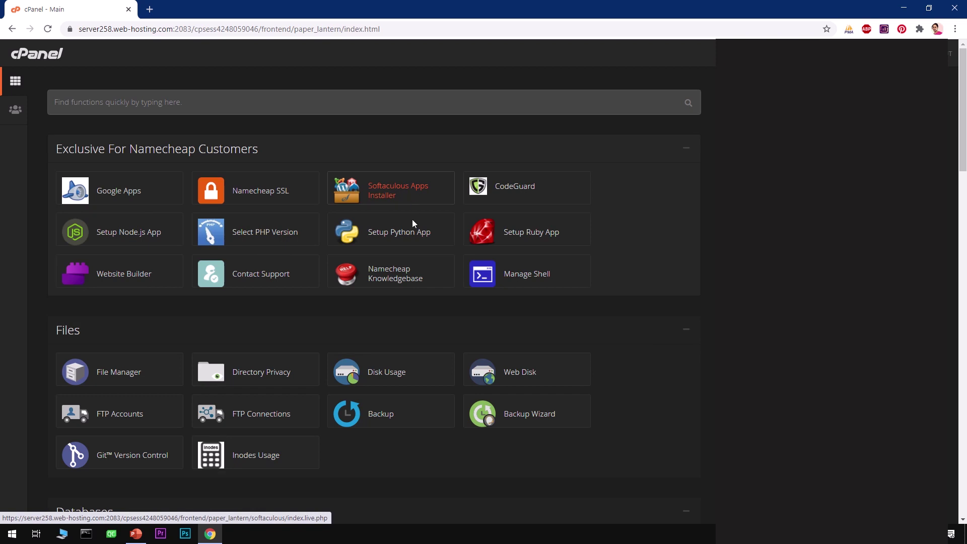
scroll(412, 219, down, 5)
scroll(412, 226, down, 5)
scroll(412, 242, down, 3)
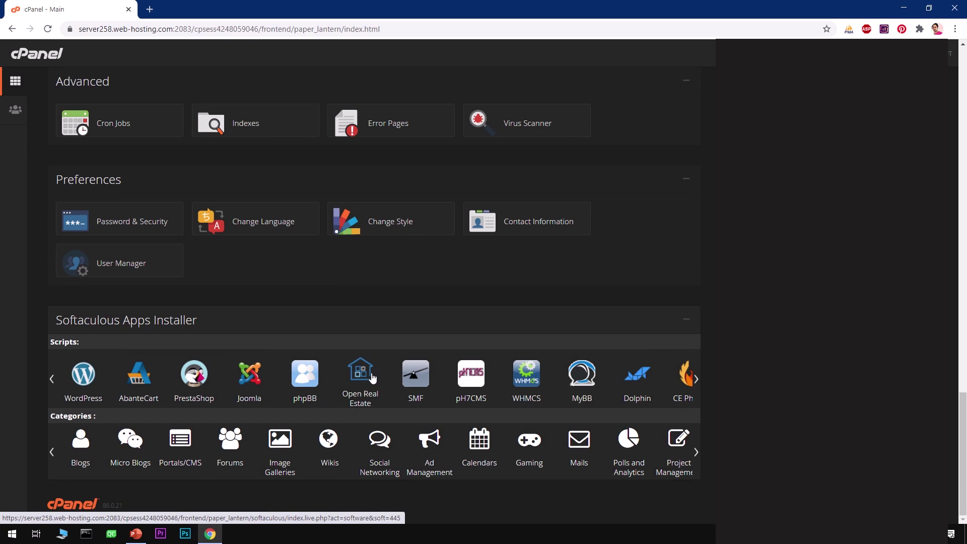
scroll(372, 377, up, 5)
scroll(373, 377, up, 5)
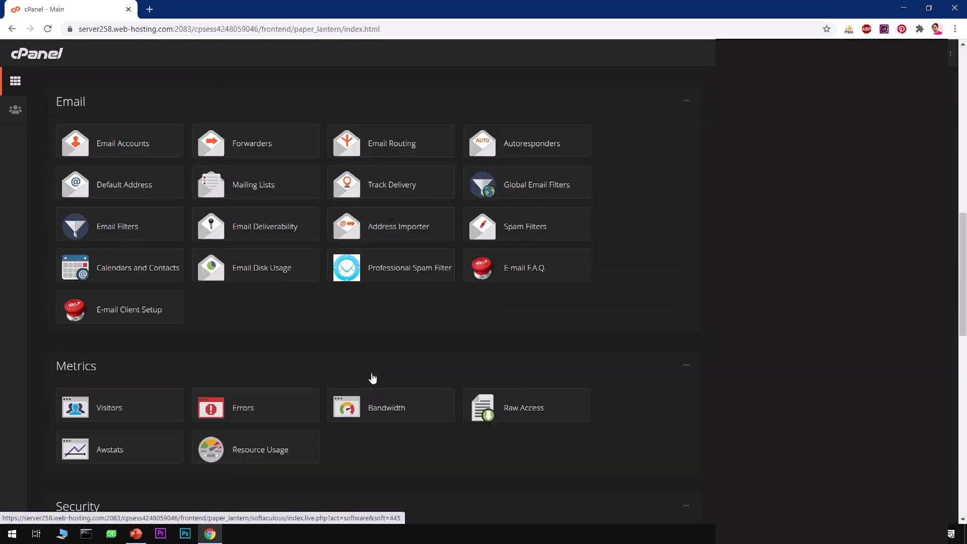
scroll(373, 377, up, 5)
scroll(373, 377, up, 5)
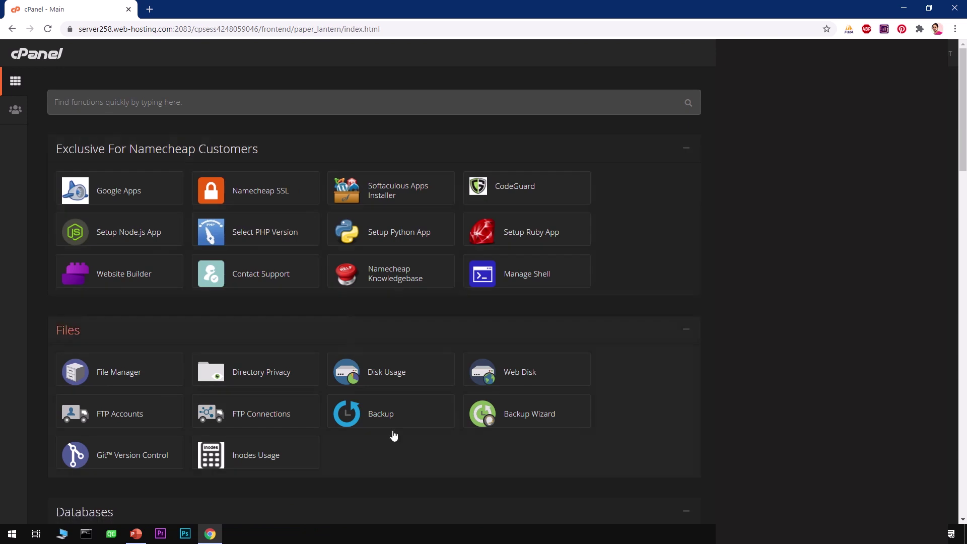
Find Addon Domains through the cPanel function search and open its page.
click(180, 105)
text(add)
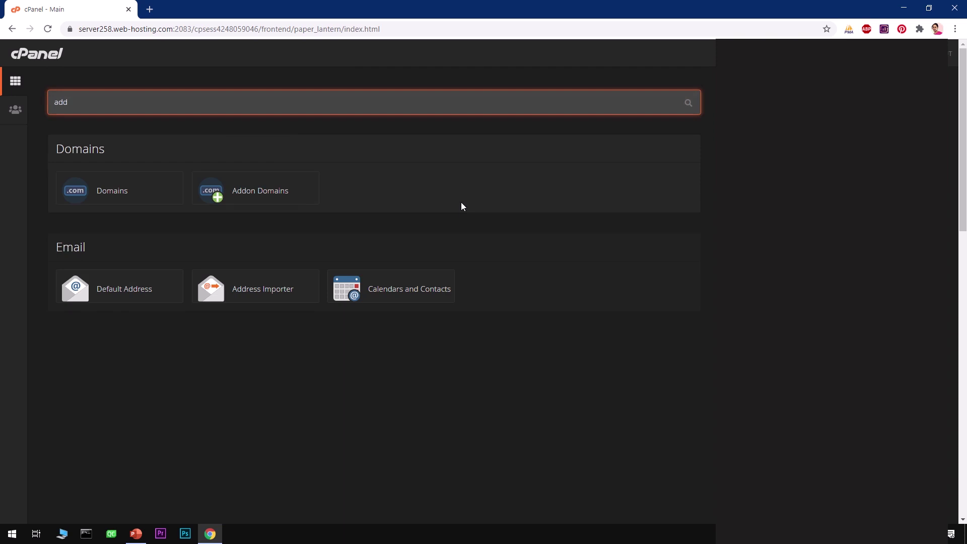
click(254, 195)
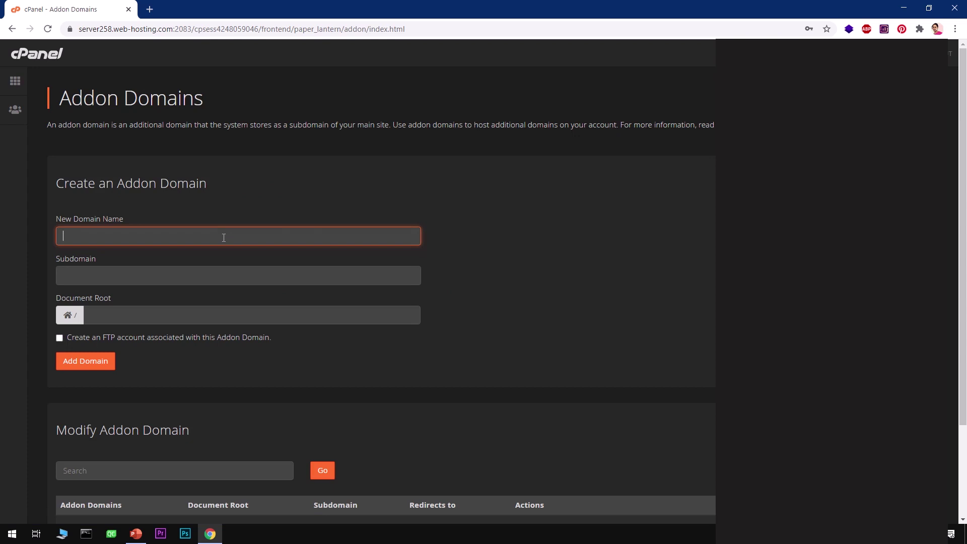
click(15, 81)
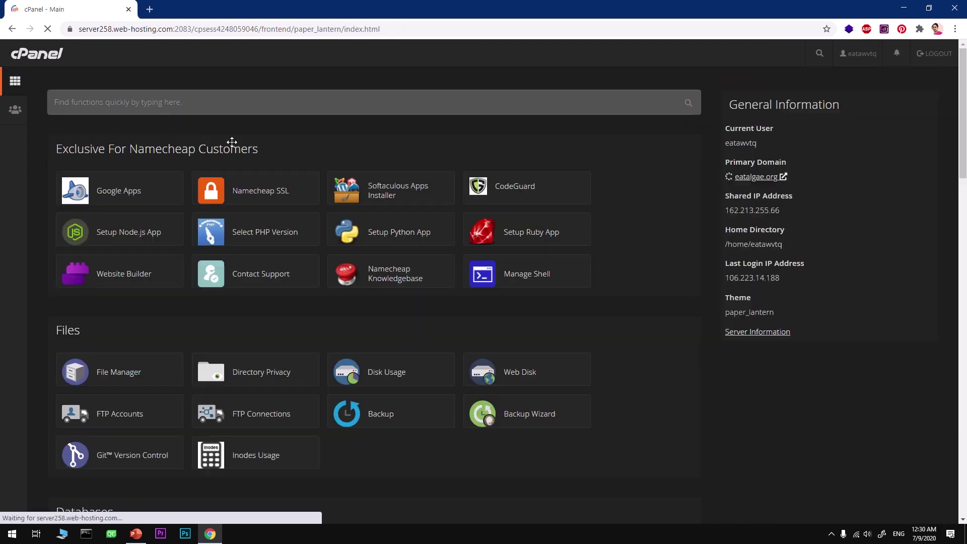
click(196, 101)
text(add)
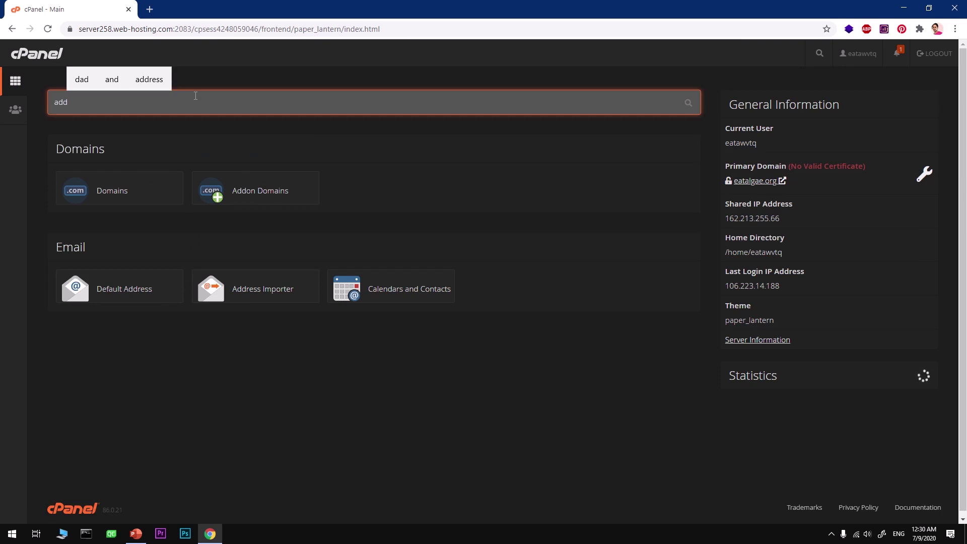
click(260, 191)
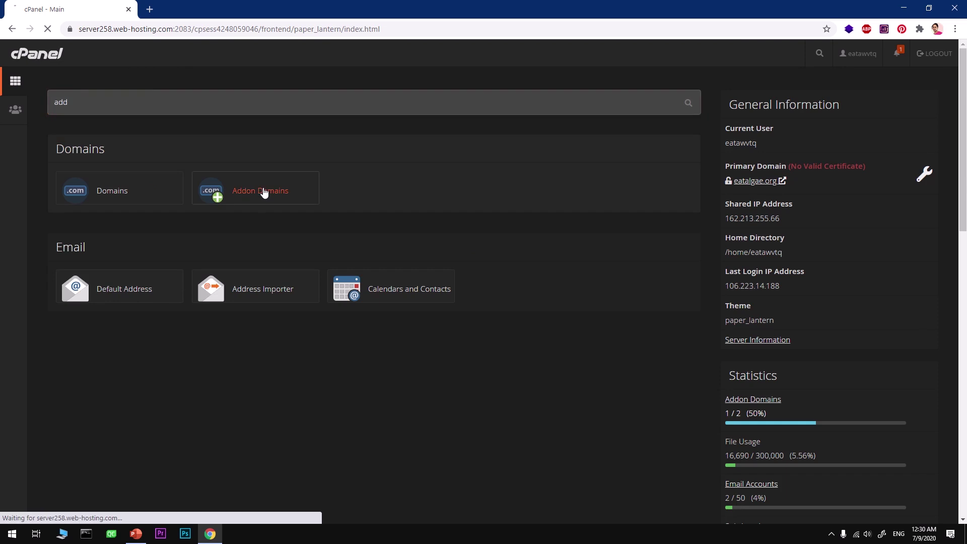
text(asd)
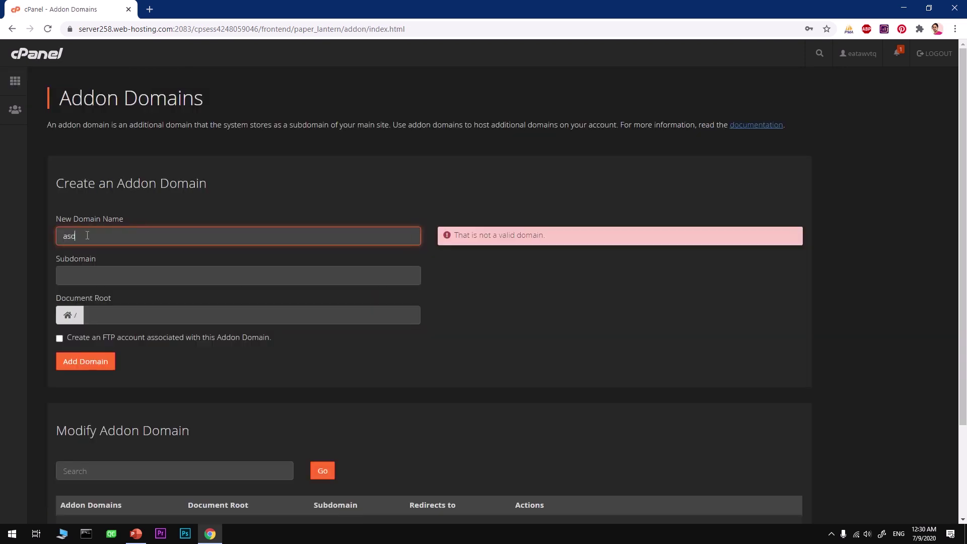
text(fasdf.com)
Submit asdfasdf.com as a new addon domain with the auto-filled subdomain.
key(Tab)
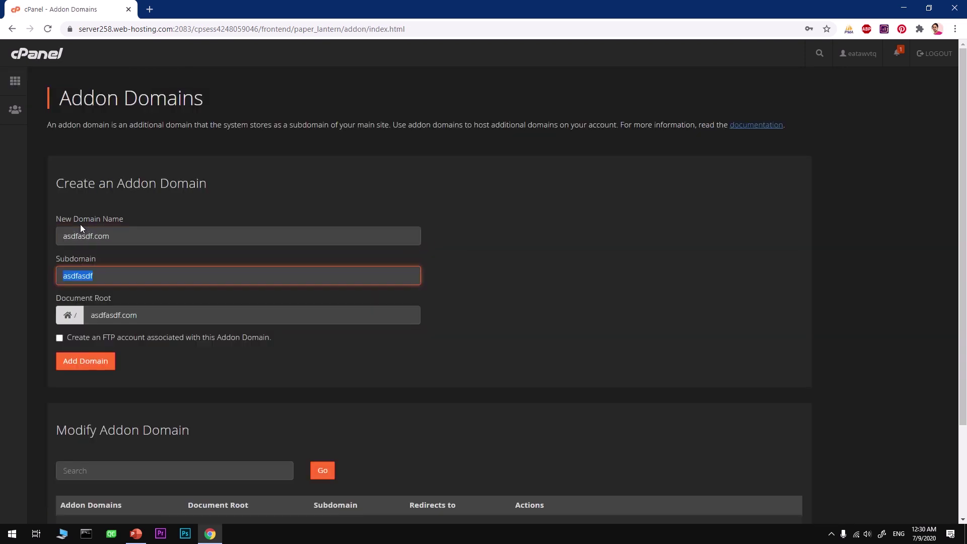
click(80, 361)
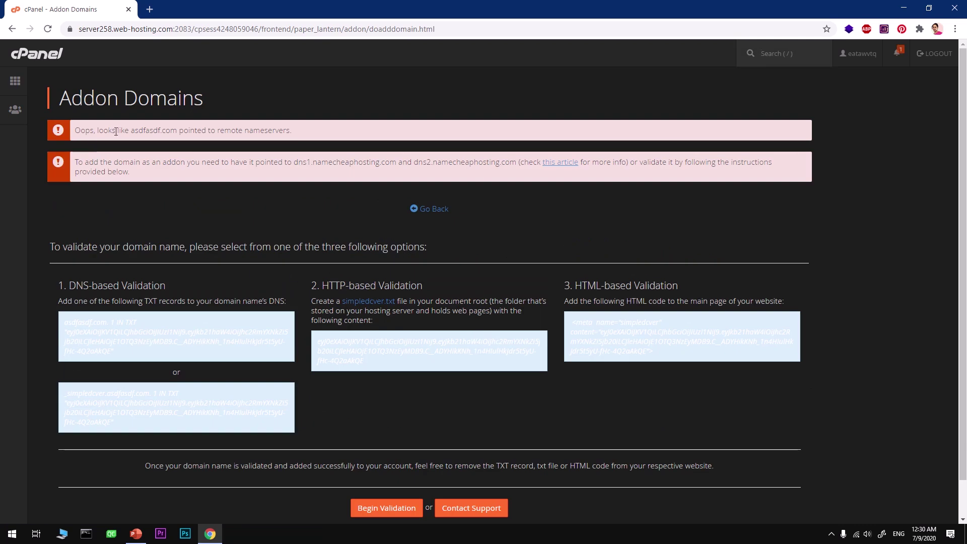
drag(74, 131, 162, 130)
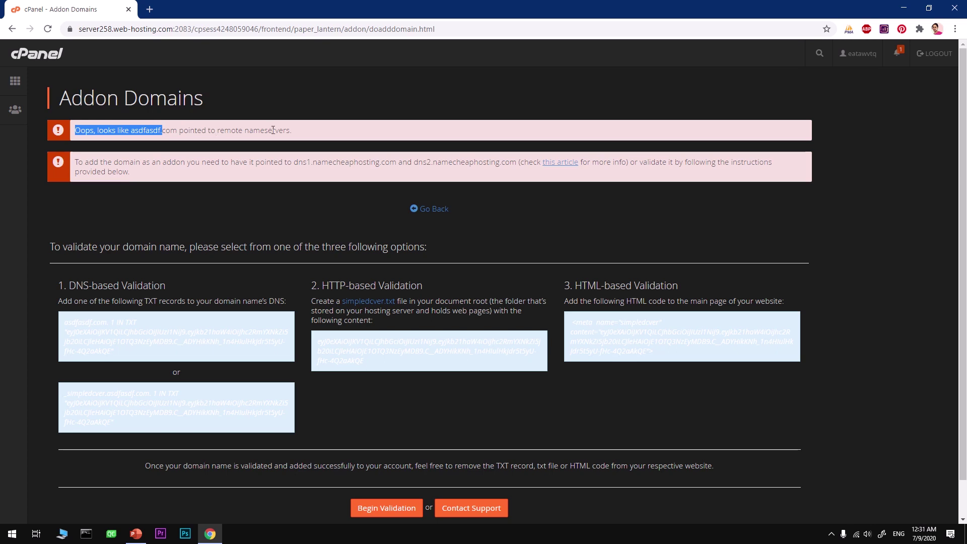
drag(302, 130, 206, 132)
click(226, 217)
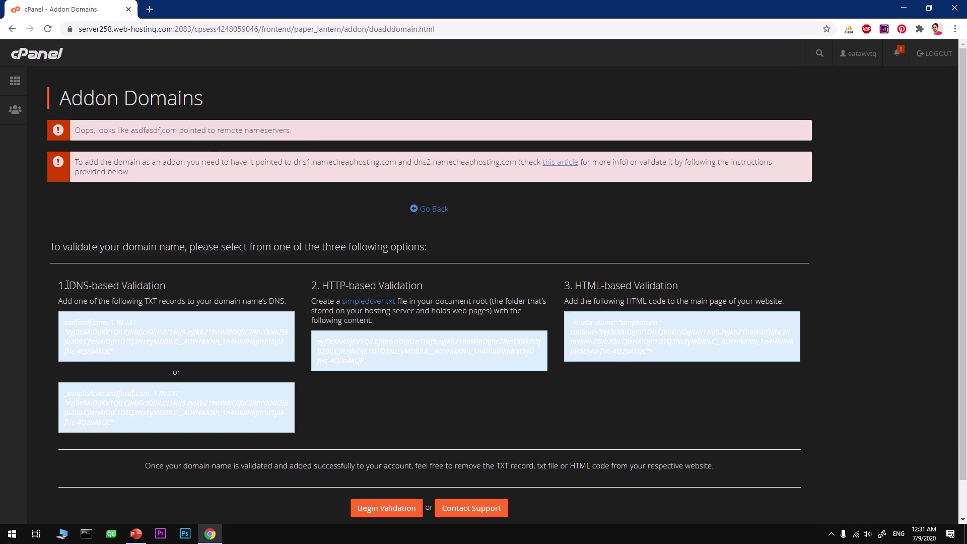
drag(67, 285, 170, 286)
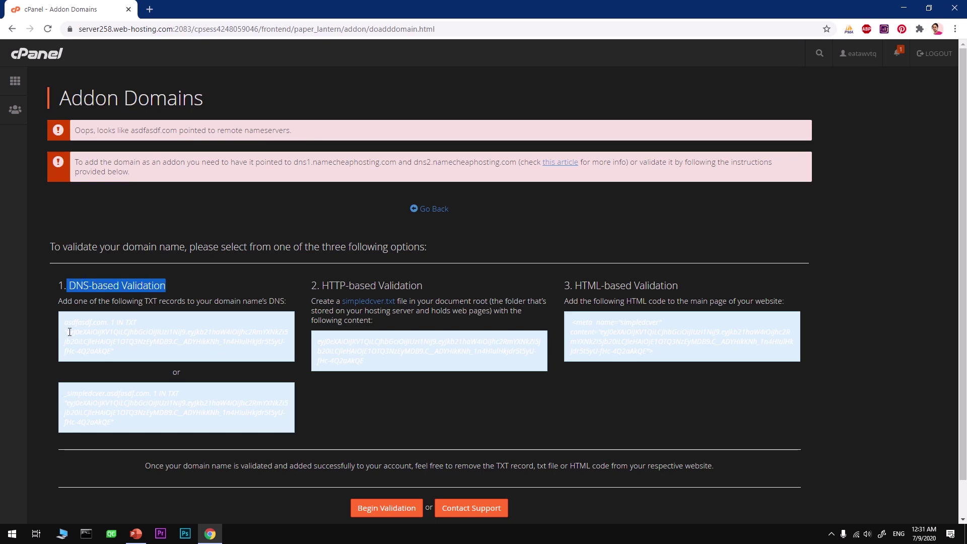
double_click(148, 300)
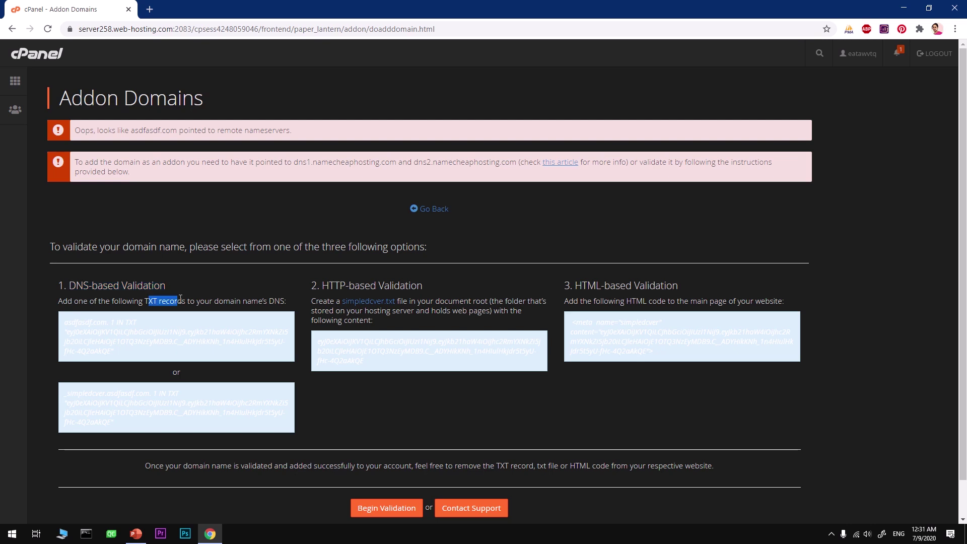
click(204, 297)
drag(243, 300, 286, 301)
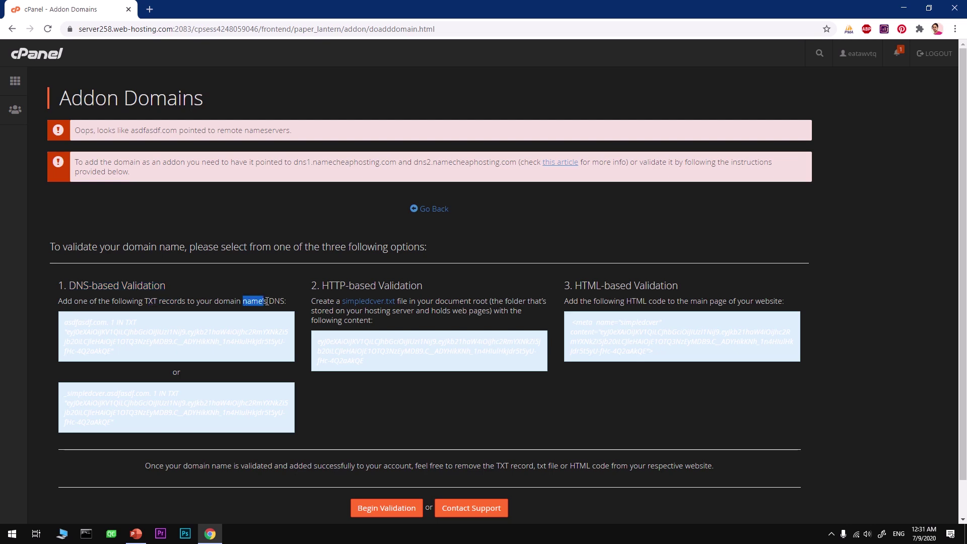
click(111, 336)
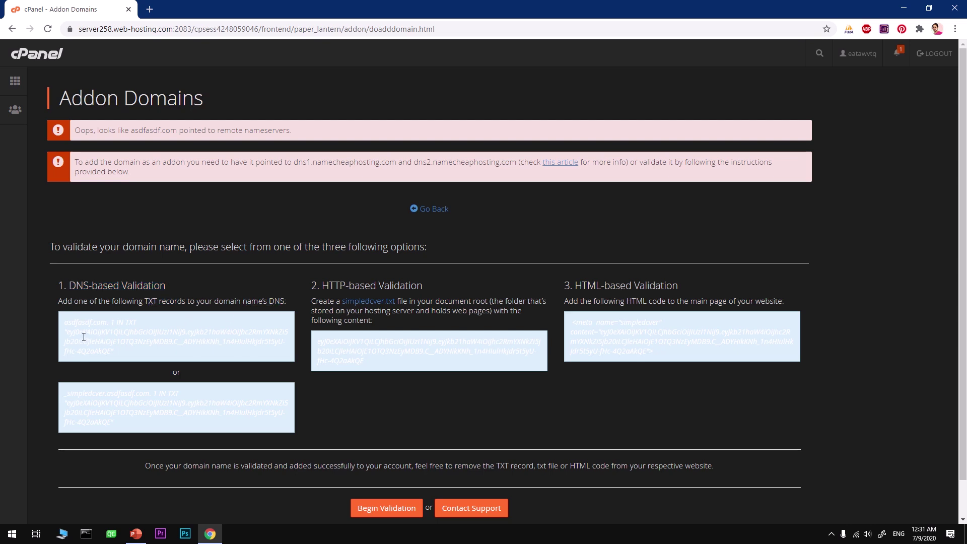
drag(66, 331, 113, 352)
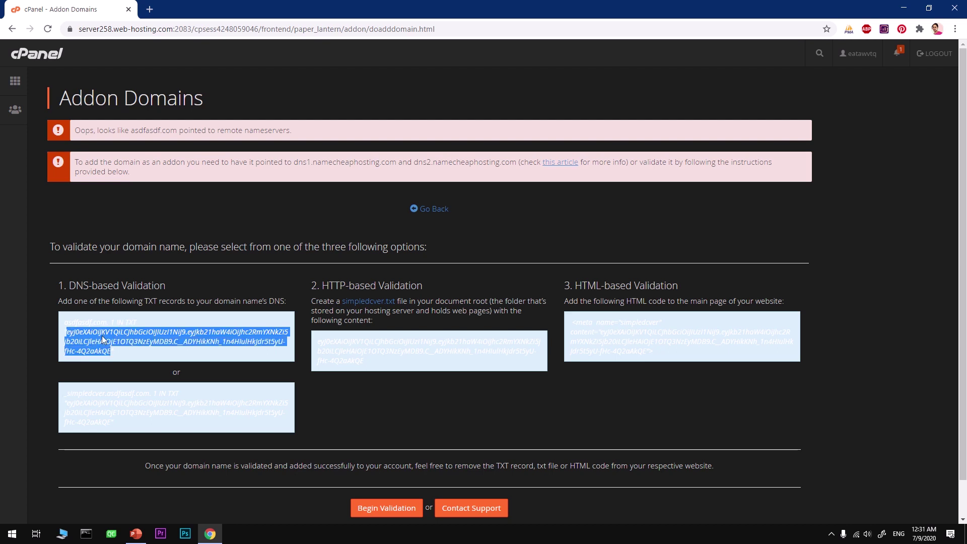
right_click(102, 335)
click(132, 344)
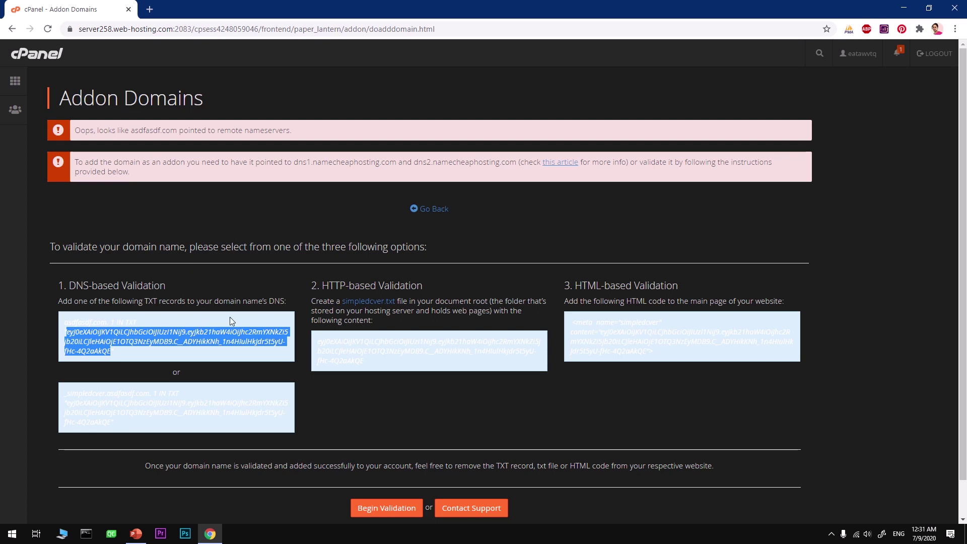
double_click(278, 301)
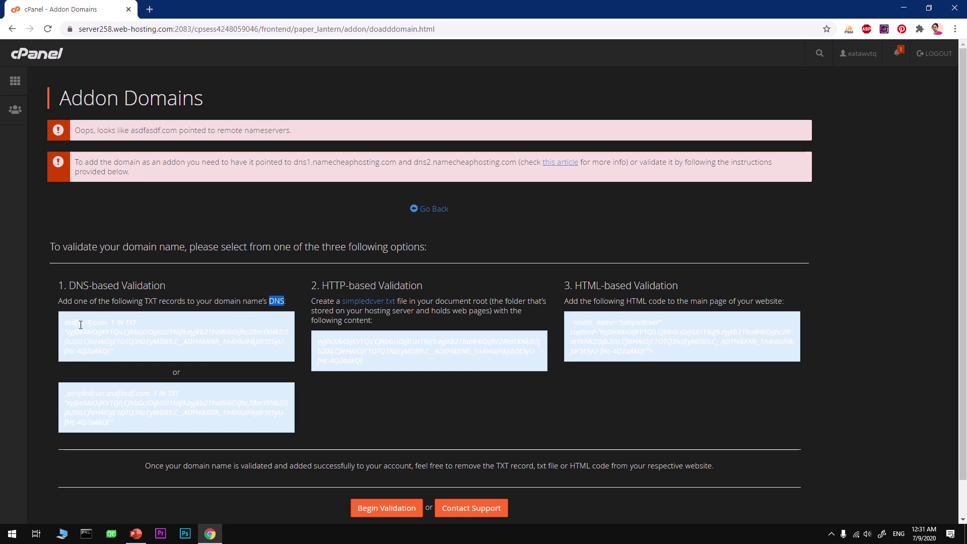
double_click(131, 322)
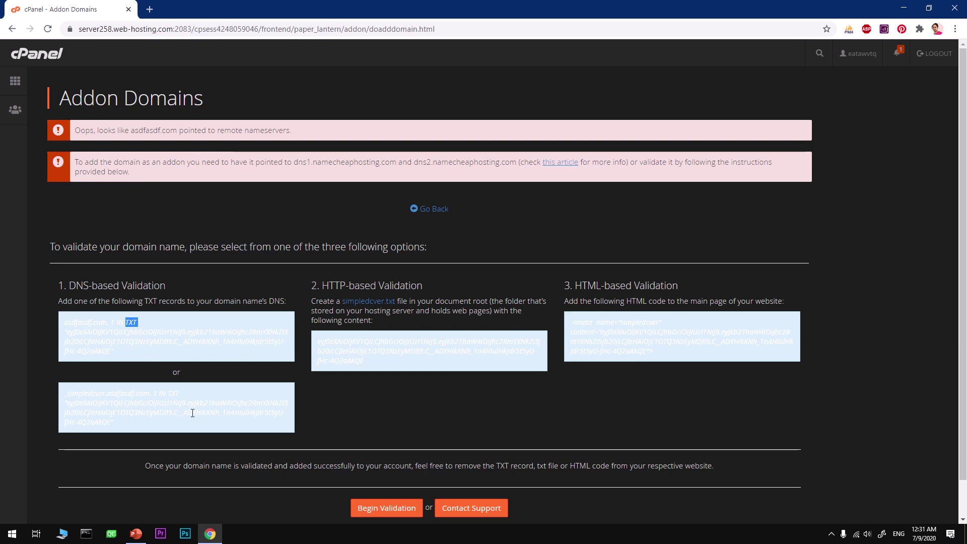
double_click(78, 323)
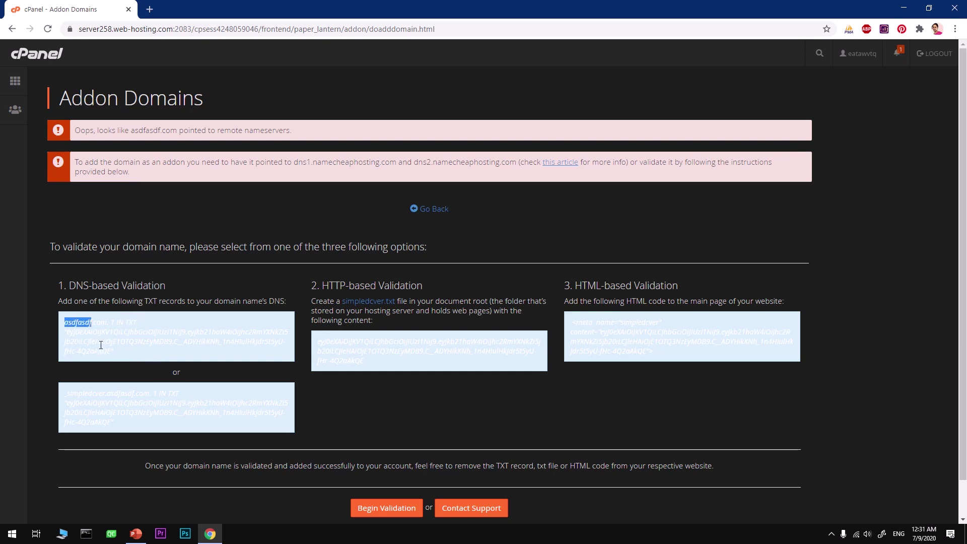
drag(91, 332, 151, 341)
click(176, 346)
From the cPanel home, open Softaculous Apps Installer in its own tab and switch to it.
click(11, 81)
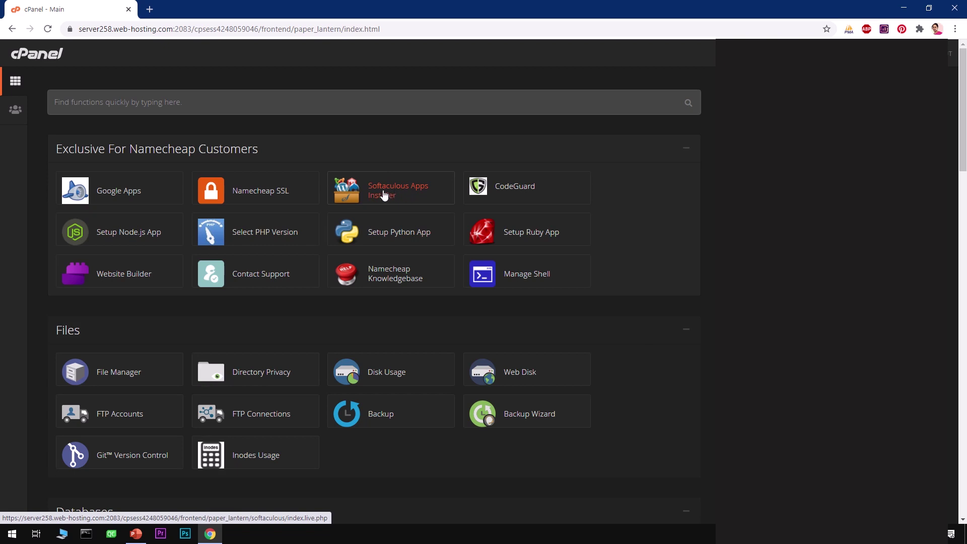
middle_click(383, 196)
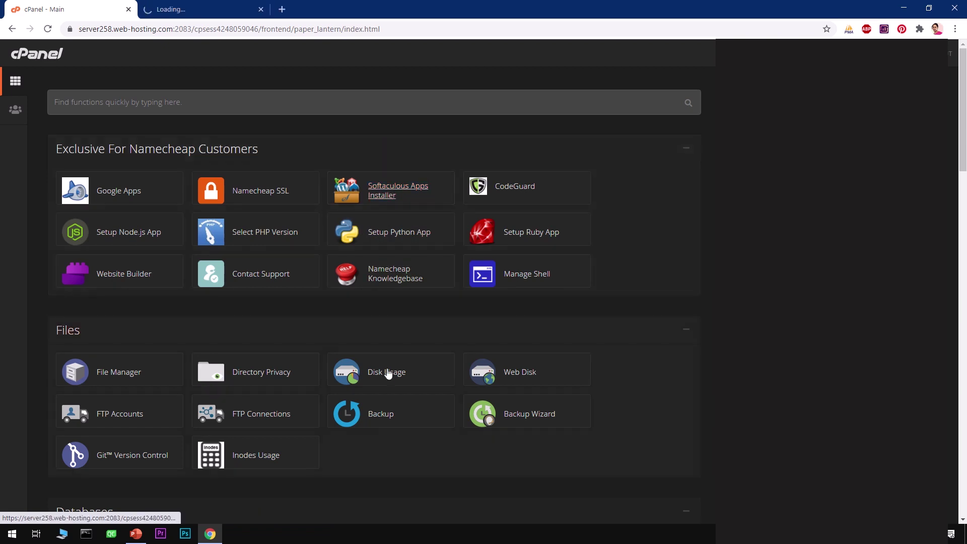
scroll(387, 374, down, 15)
scroll(388, 374, down, 10)
scroll(387, 374, down, 2)
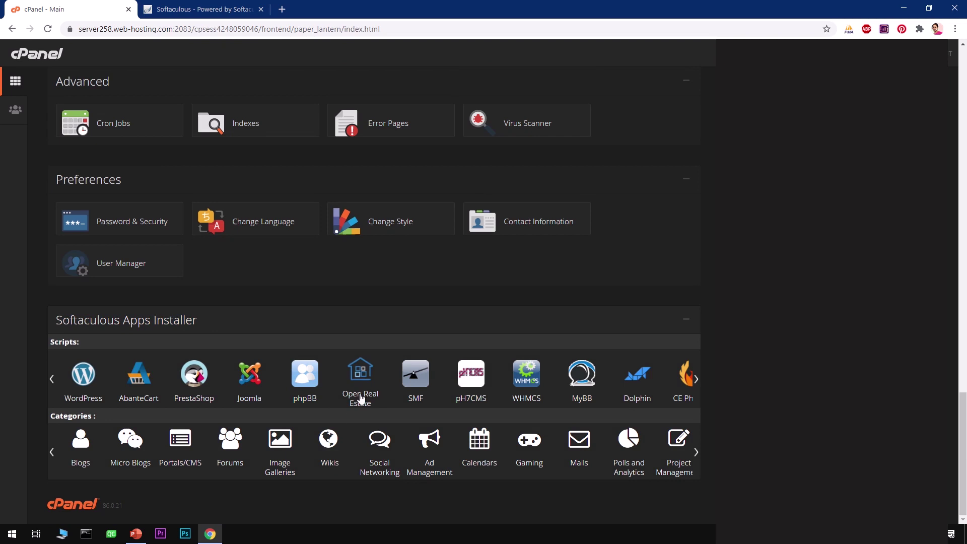
click(695, 378)
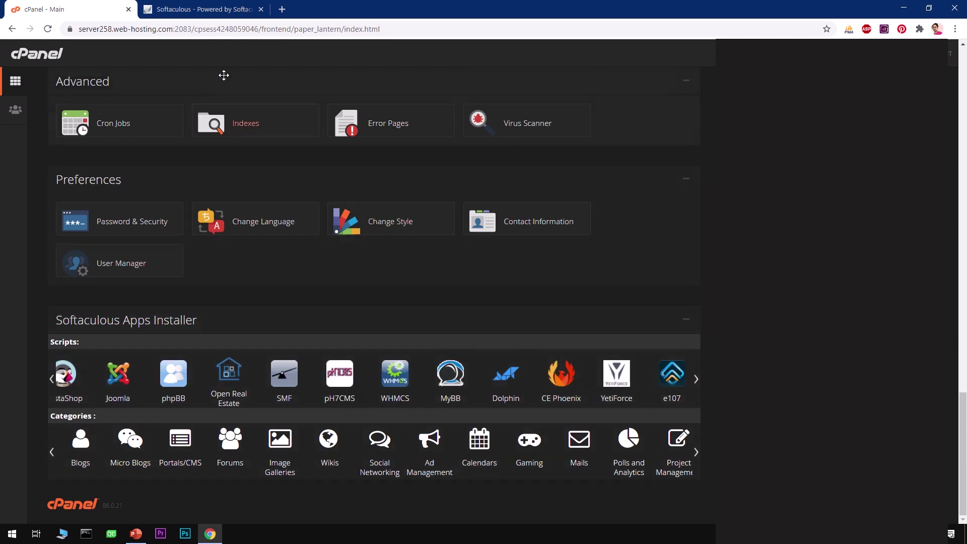
click(193, 9)
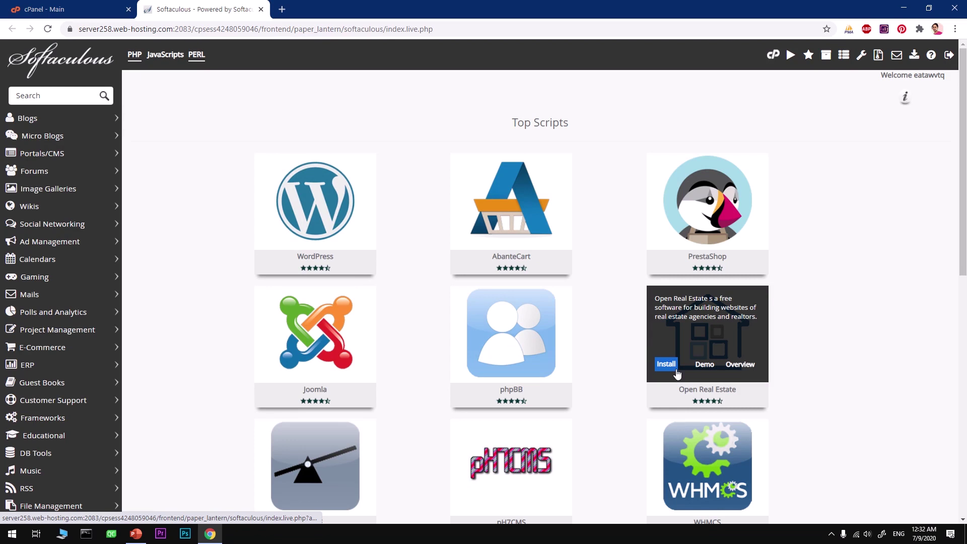
Go to the Open Real Estate script page, view its demo in a new tab, then close the demo.
click(666, 364)
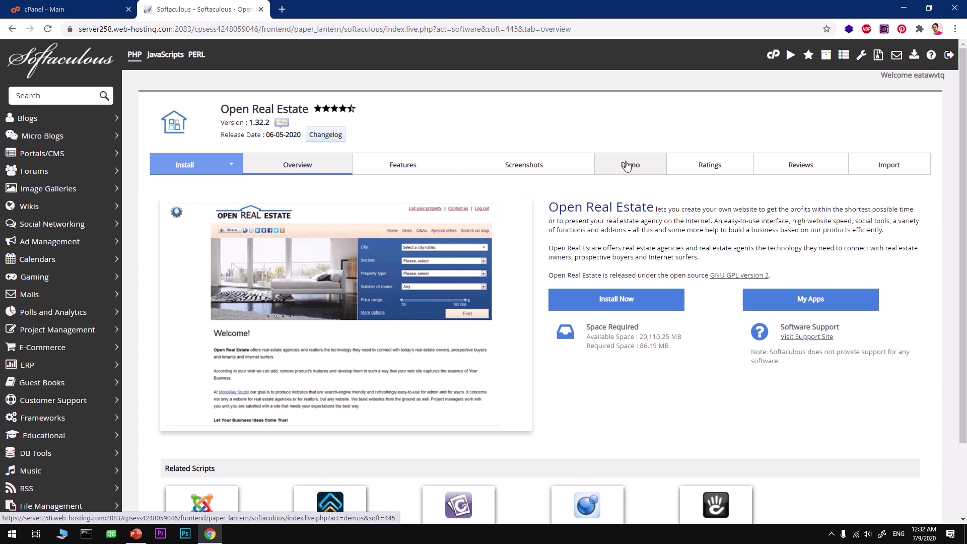
click(638, 308)
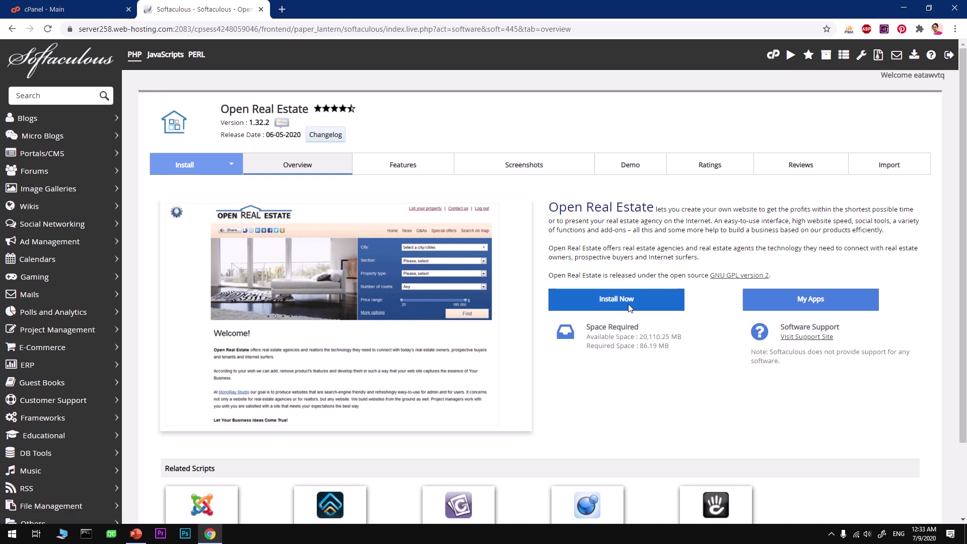
click(621, 174)
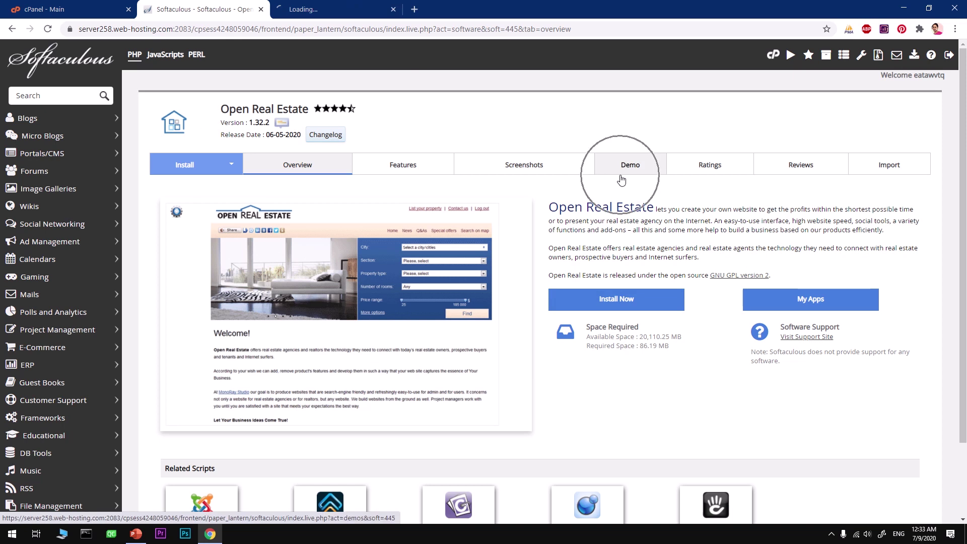
click(340, 9)
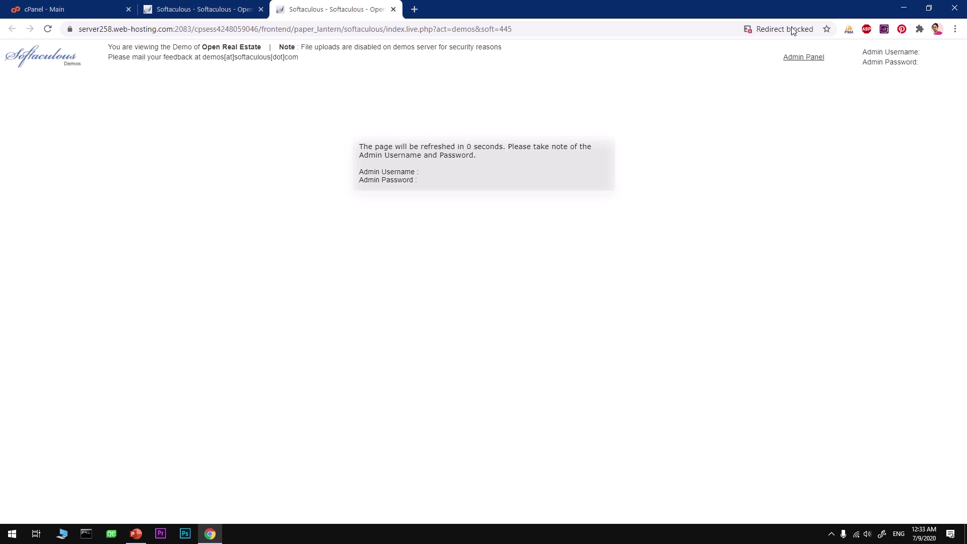
click(395, 9)
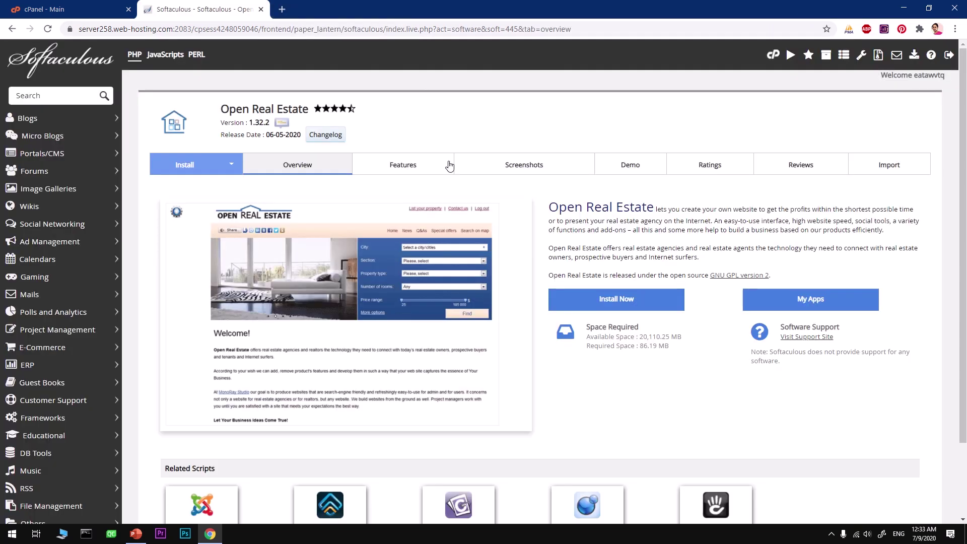
click(574, 302)
click(605, 250)
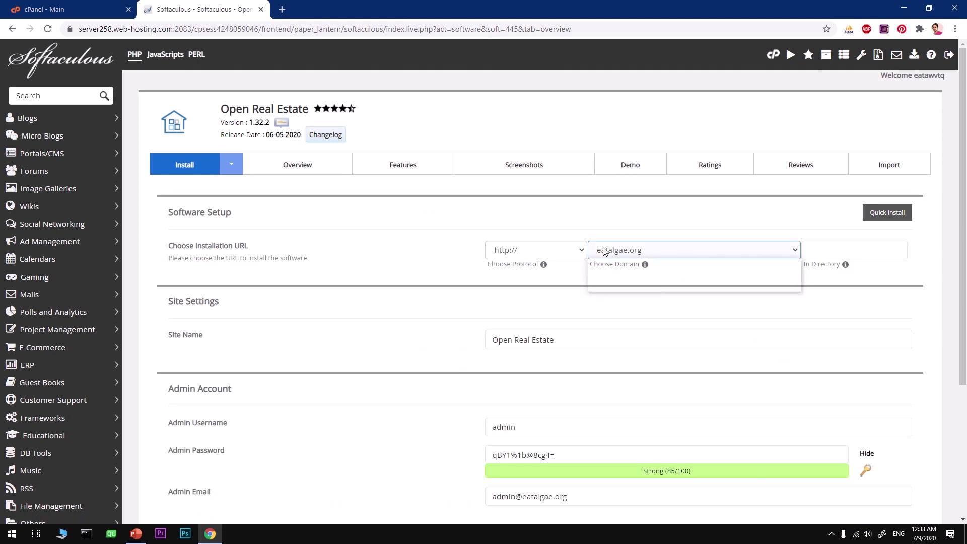
click(608, 271)
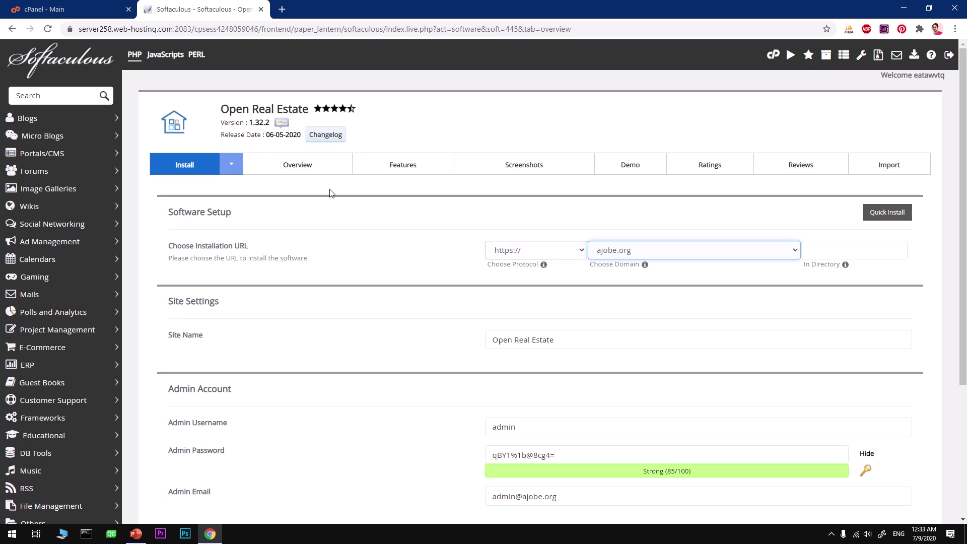
click(517, 250)
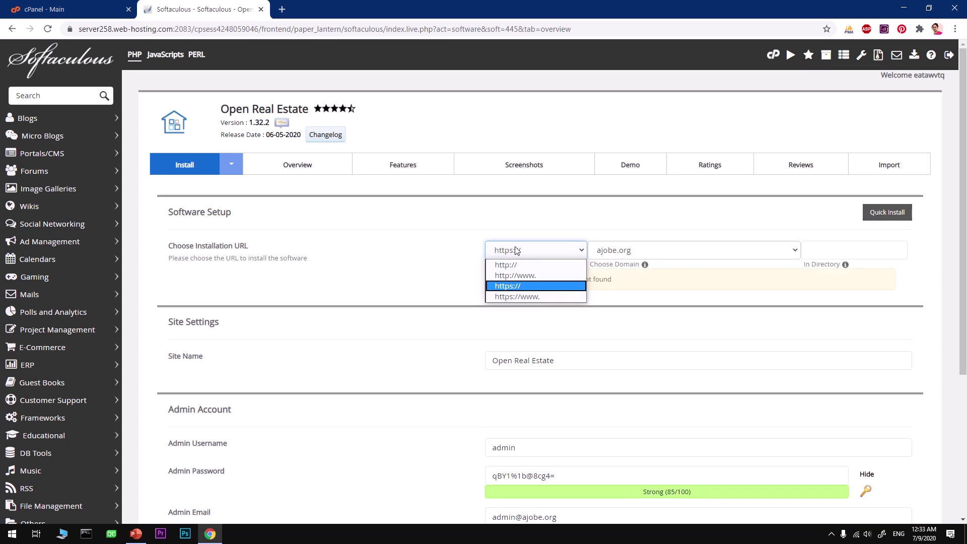
click(516, 287)
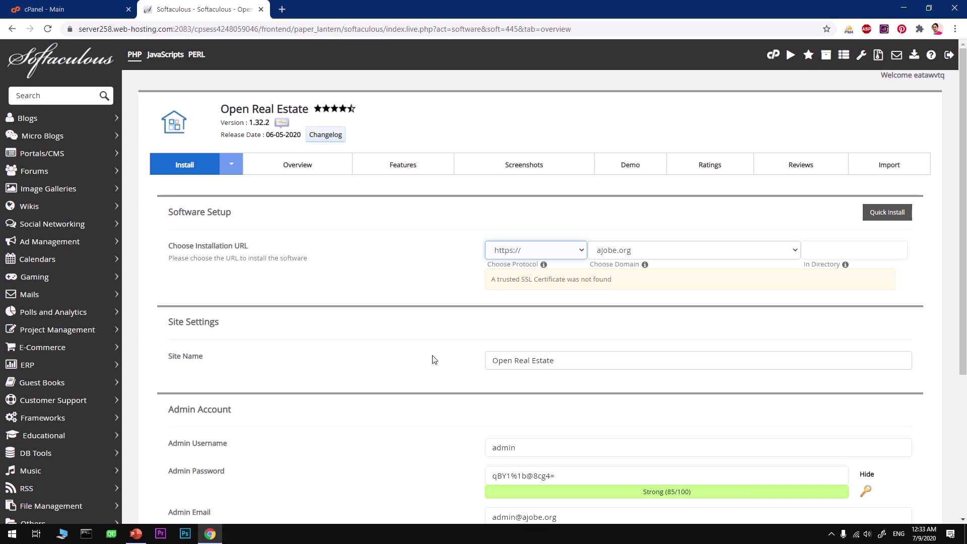
Set site name AjobeEstate and admin username ajobeadmin, then bring up the Run prompt for Notepad.
click(555, 360)
drag(555, 359, 478, 368)
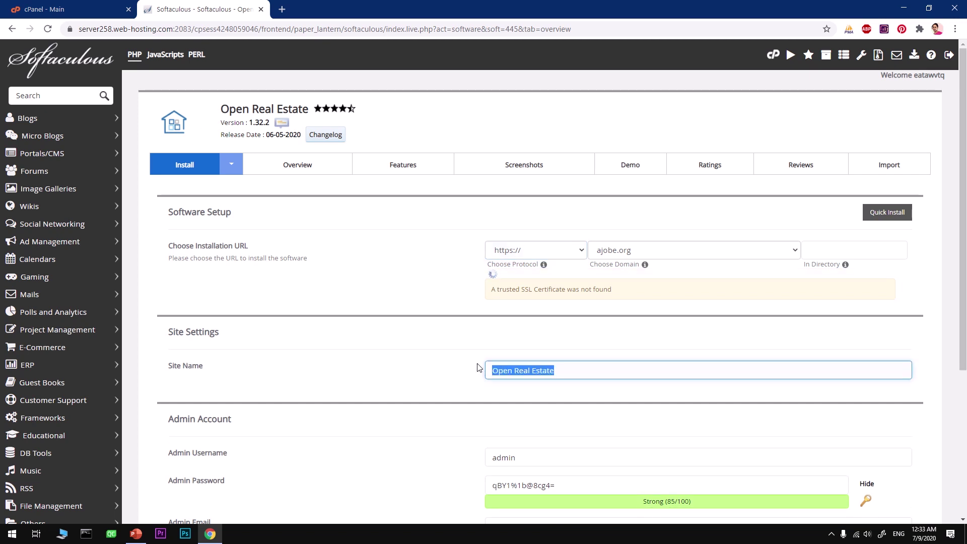
text(j)
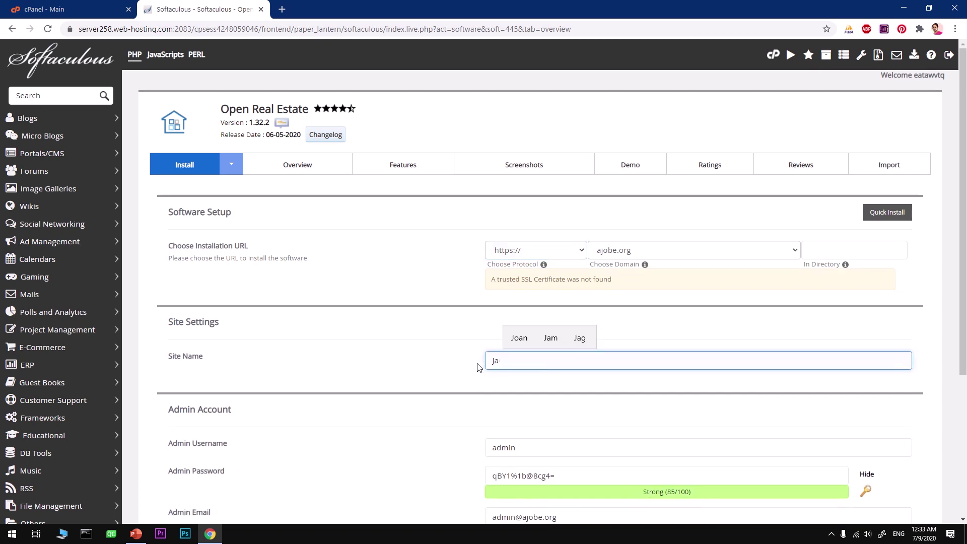
key(BackSpace)
key(BackSpace)
text(a)
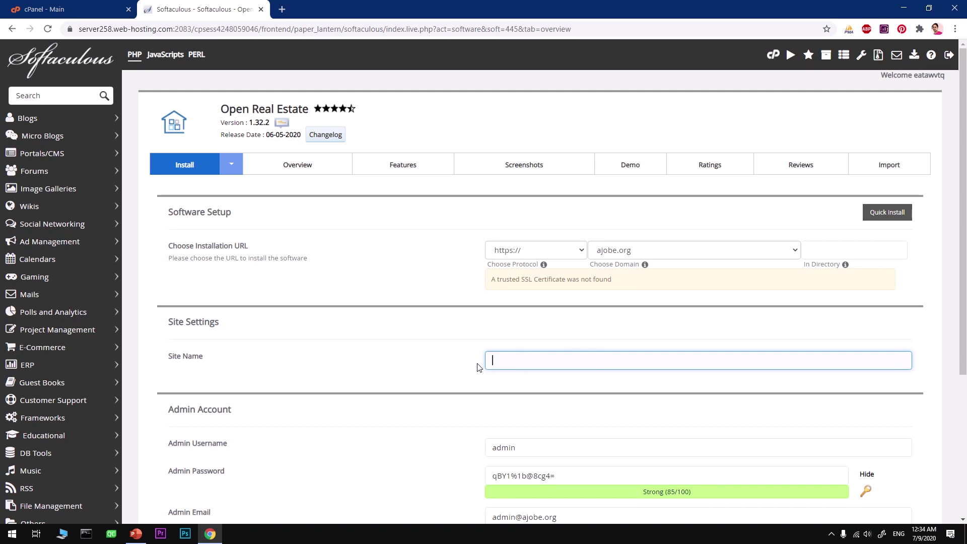
text(jobeEs)
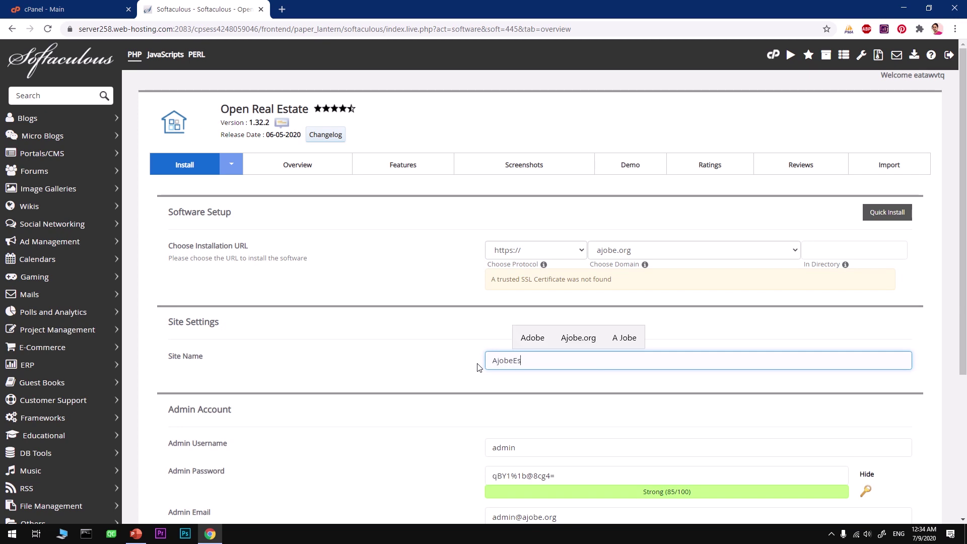
text(tate)
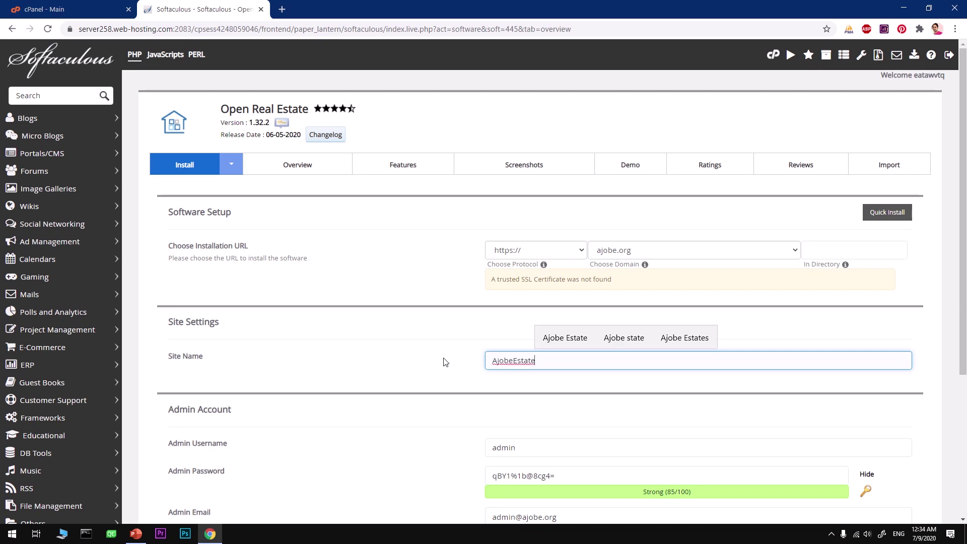
scroll(393, 345, down, 2)
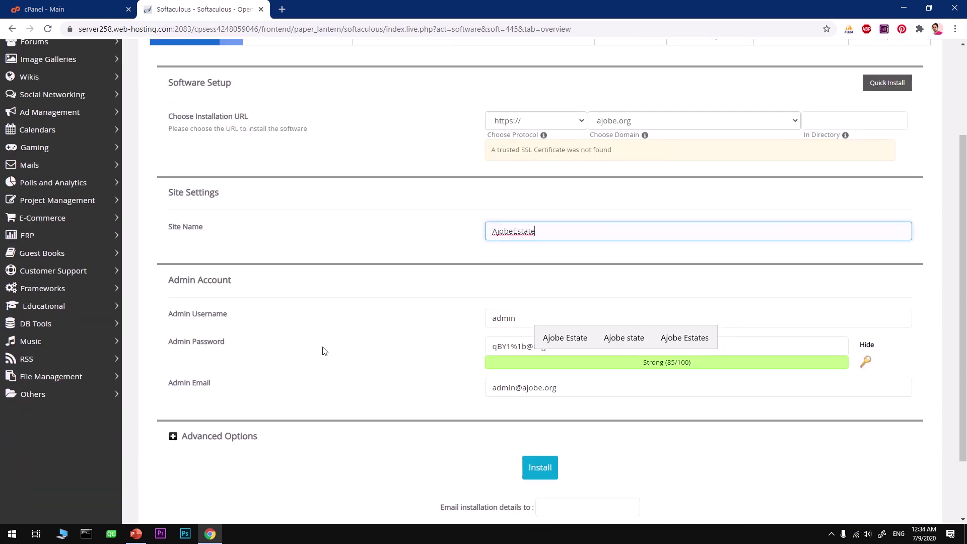
click(512, 313)
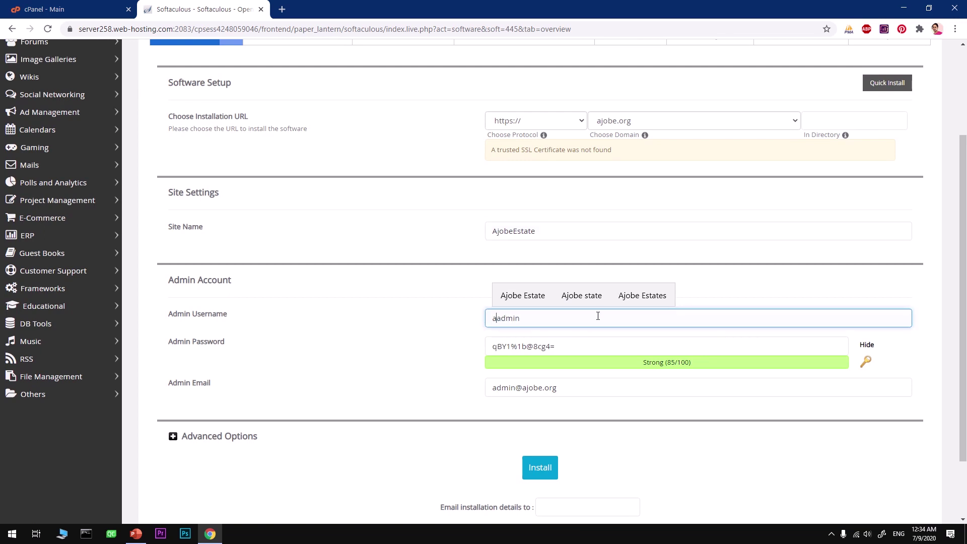
text(ajobe)
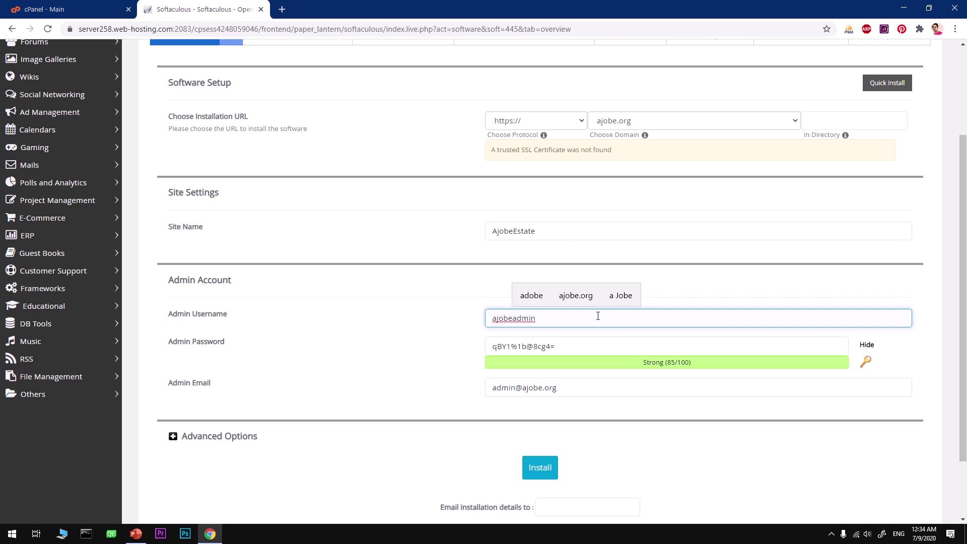
key(super+r)
text(notepad)
Launch Notepad and save the admin username ajobeadmin from the install form into the notes.
key(Return)
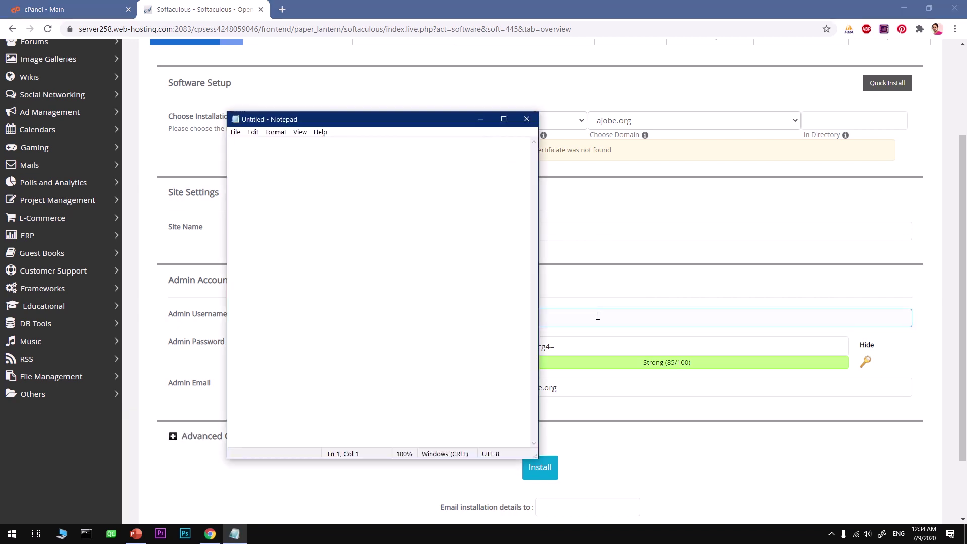
click(597, 315)
double_click(529, 317)
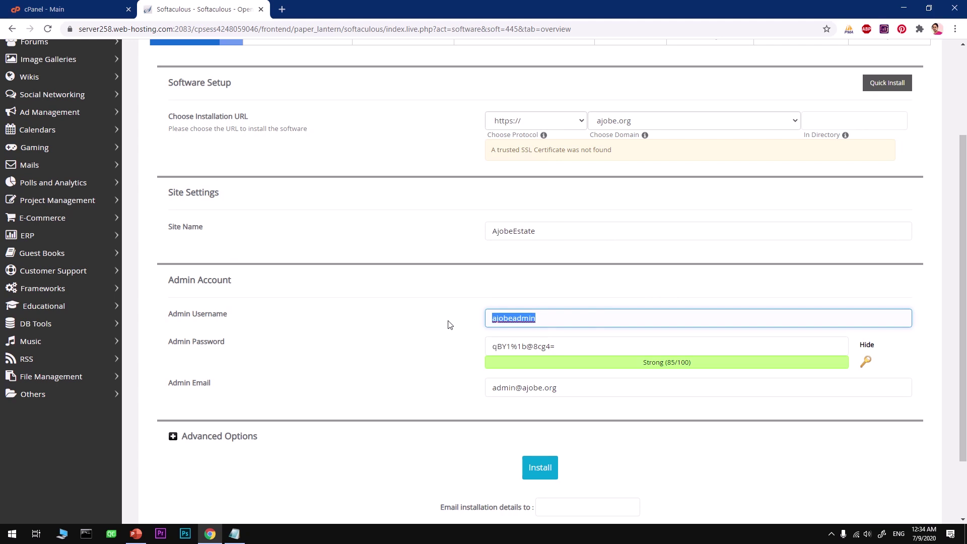
key(ctrl+c)
key(alt+Tab)
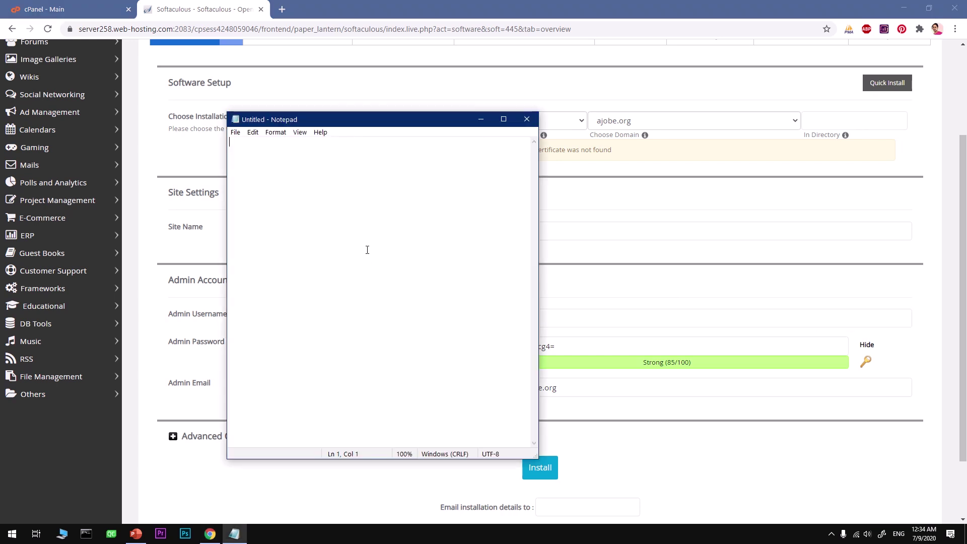
key(ctrl+v)
Save the generated admin password into the notes and return to the install form.
click(639, 297)
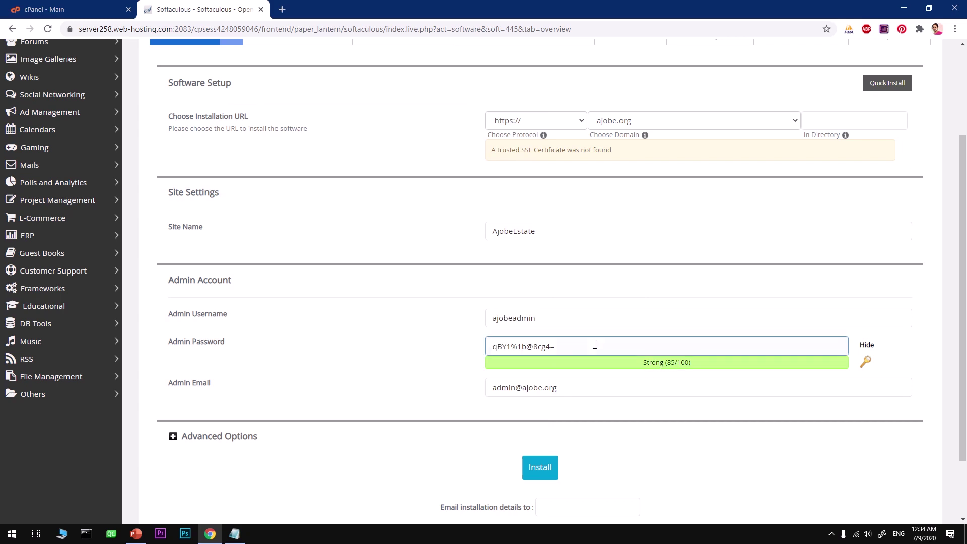
drag(597, 346, 466, 352)
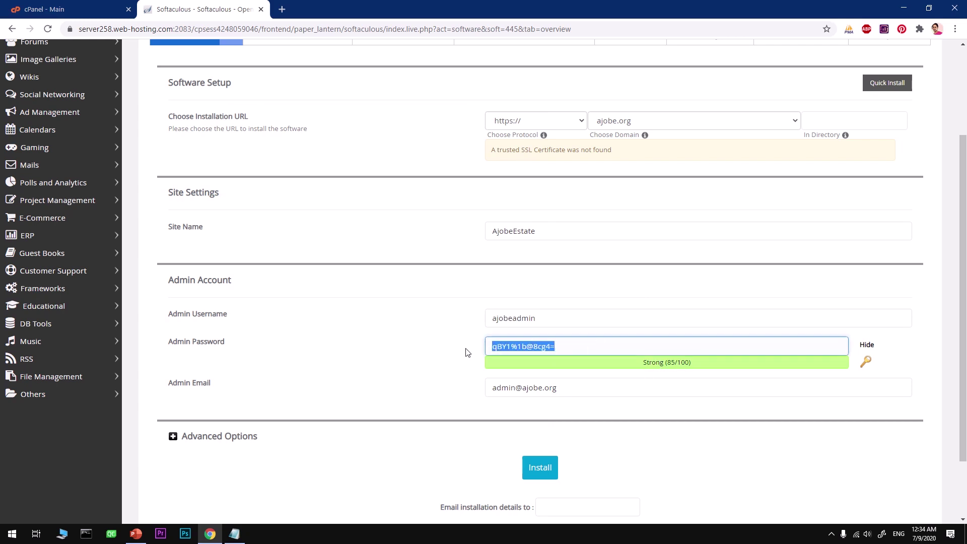
key(alt+Tab)
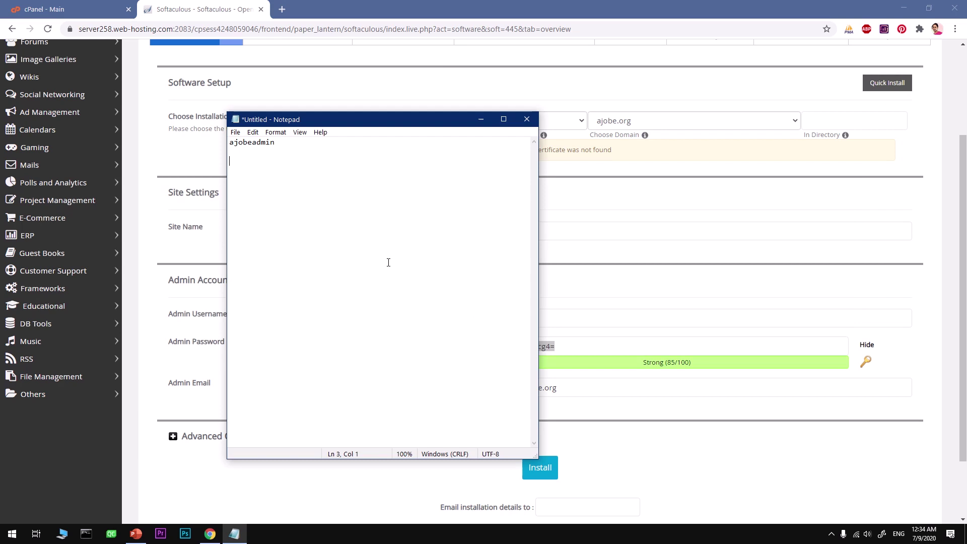
key(ctrl+v)
key(alt+Tab)
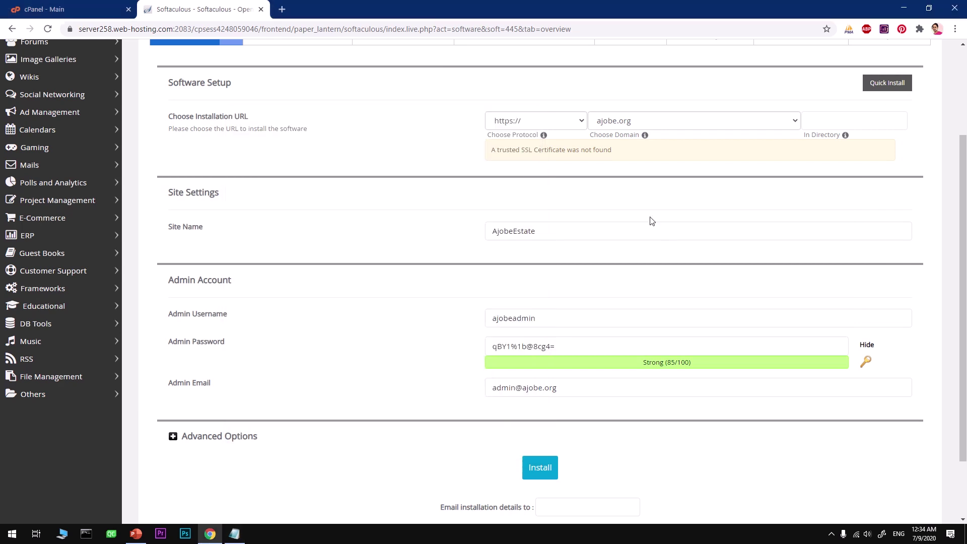
click(518, 346)
click(400, 330)
click(551, 345)
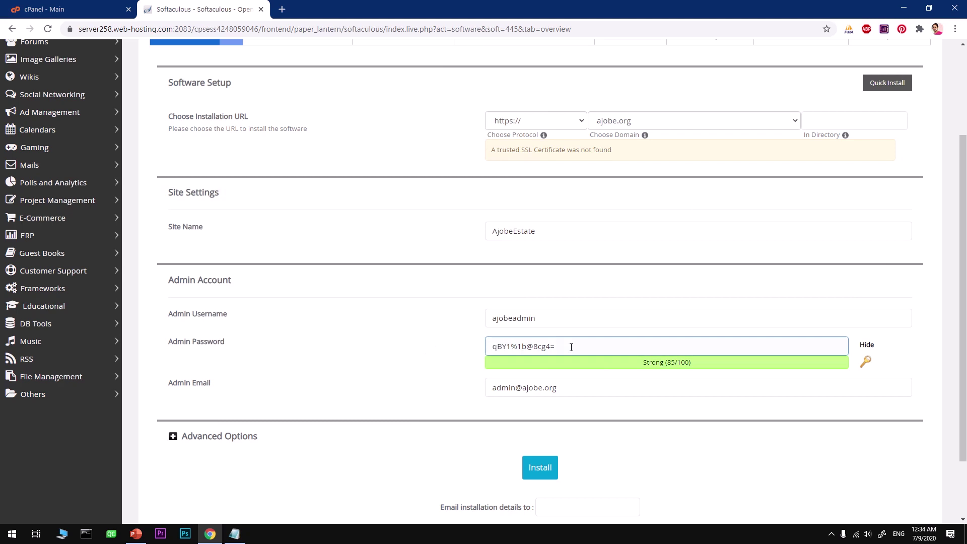
Replace the default Admin Email with the user's own Yahoo address, fixing the extra h in yahoo.
click(570, 387)
drag(570, 388, 453, 392)
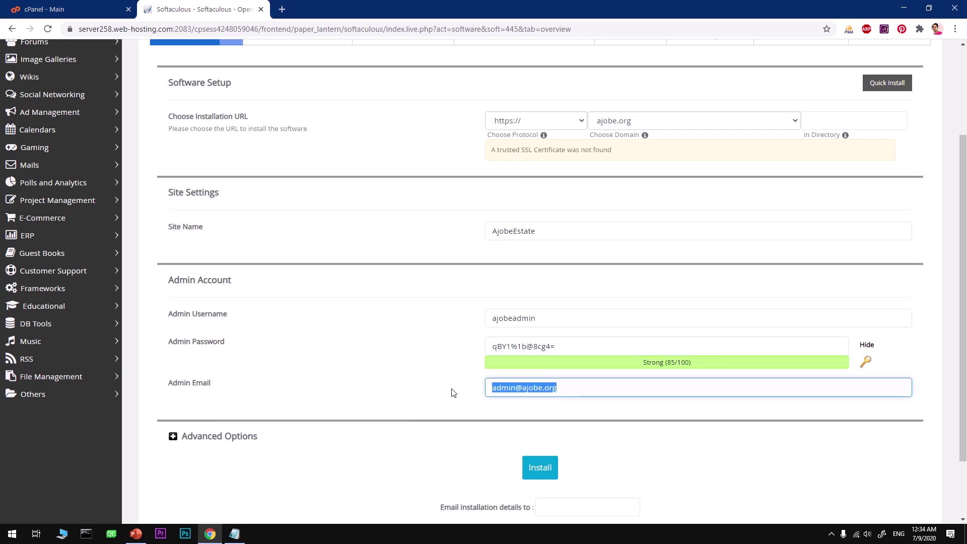
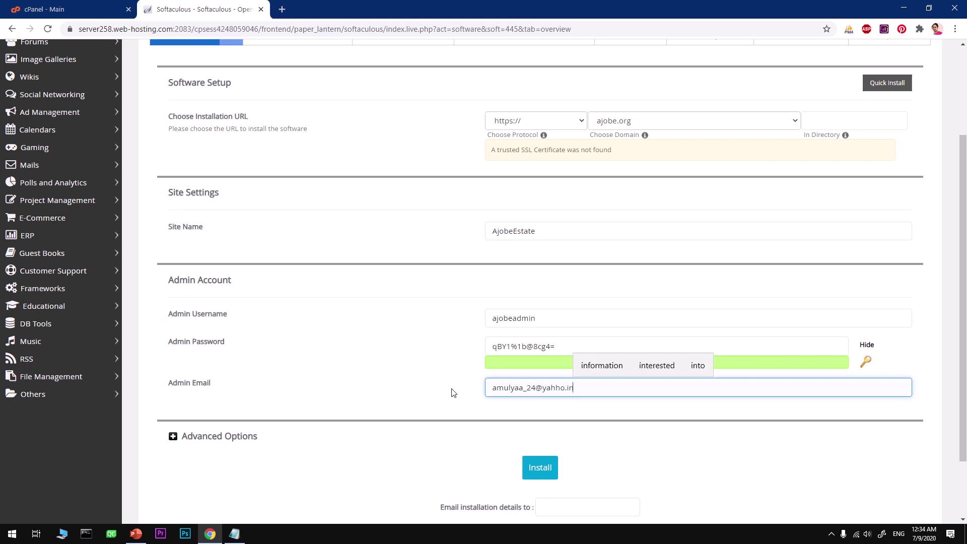
key(Left)
key(BackSpace)
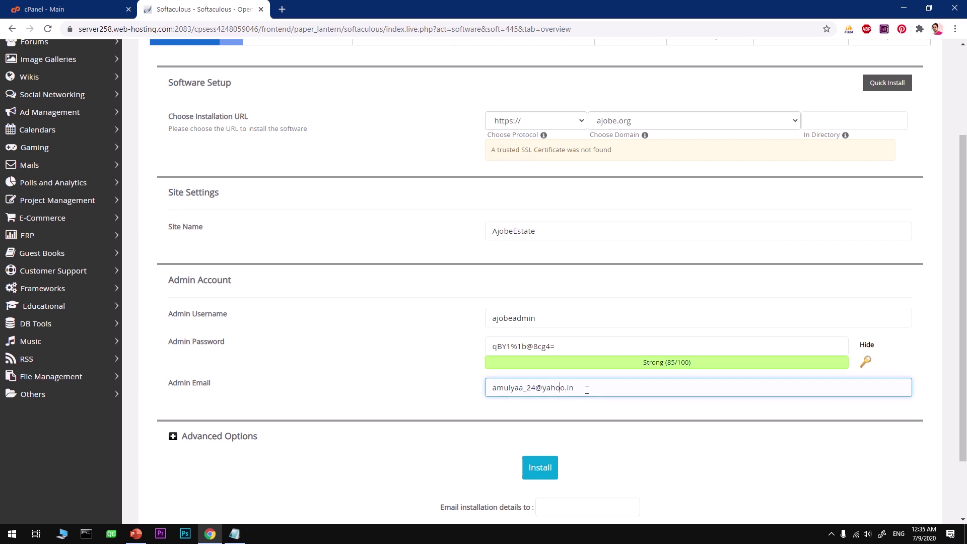
click(391, 387)
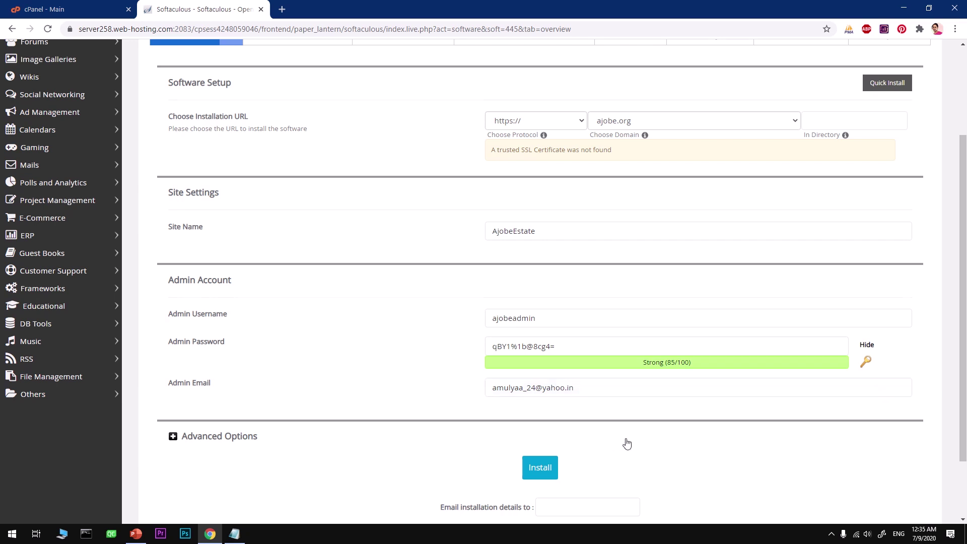
scroll(627, 443, down, 2)
Copy the admin email into the 'Email installation details to' field.
click(578, 426)
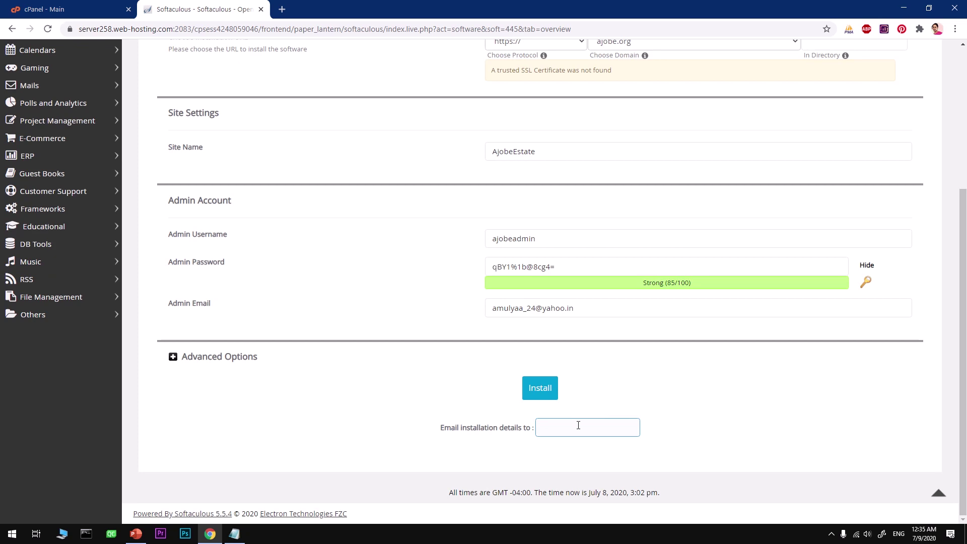
drag(582, 308, 475, 316)
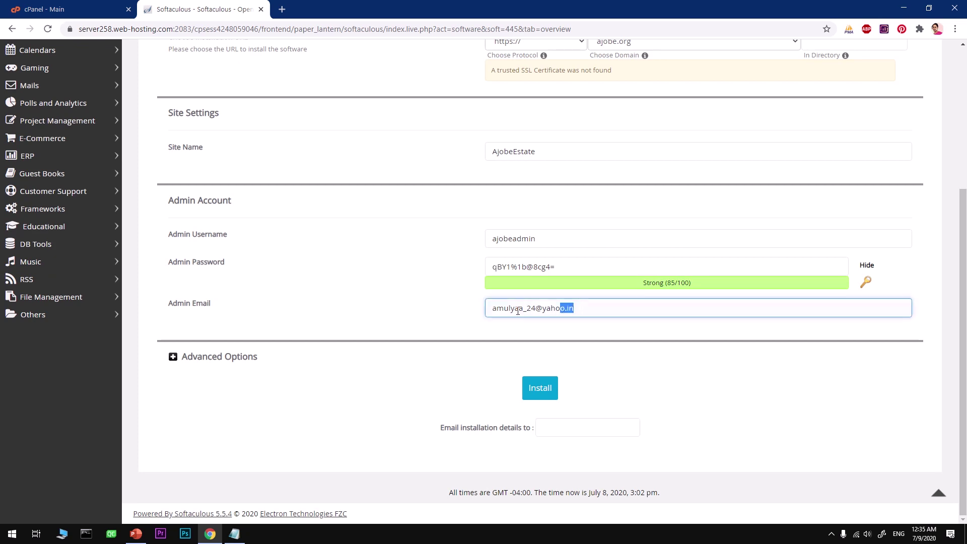
key(ctrl+c)
click(549, 428)
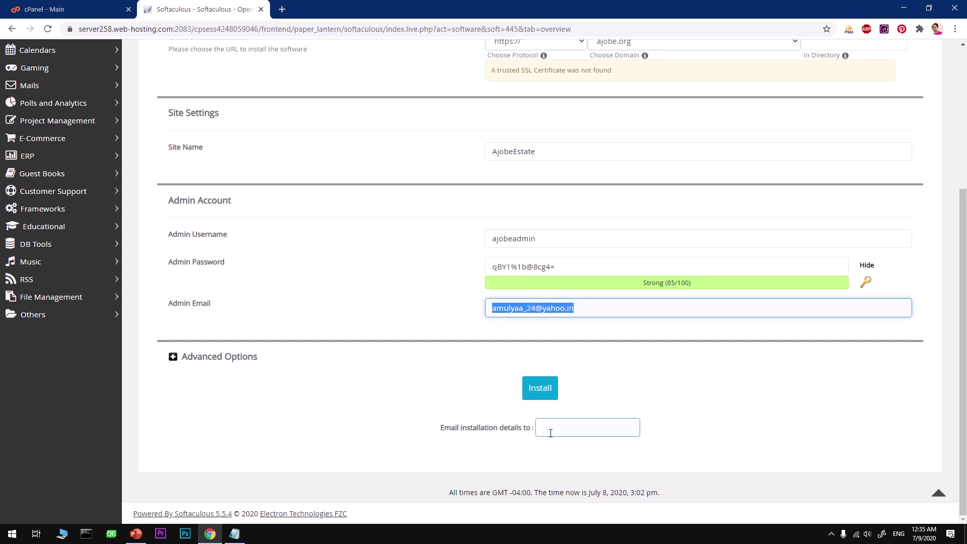
key(ctrl+v)
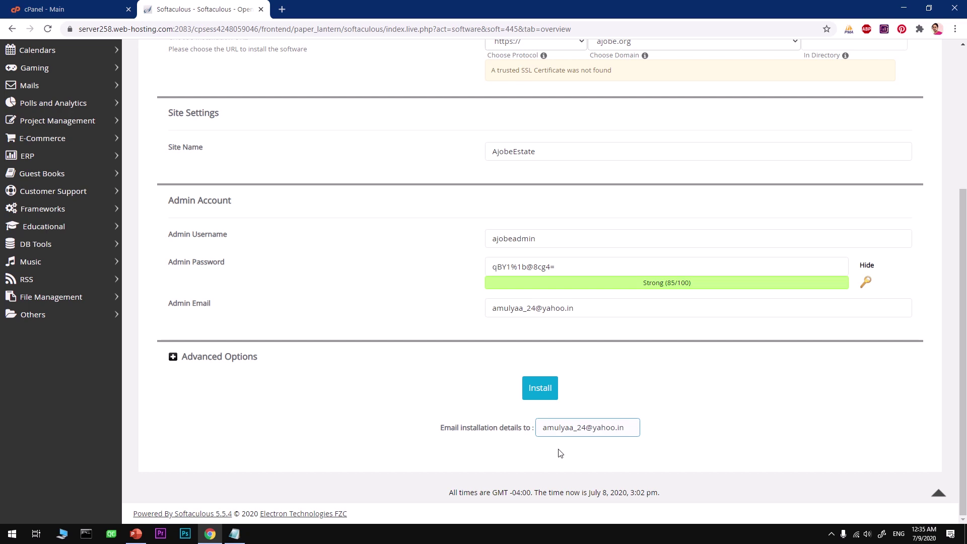
scroll(531, 404, up, 8)
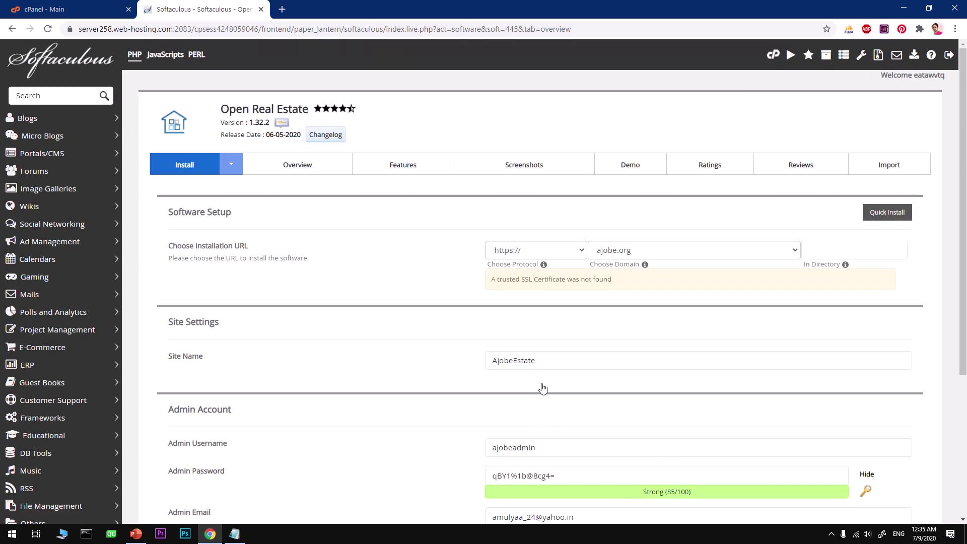
scroll(542, 387, down, 8)
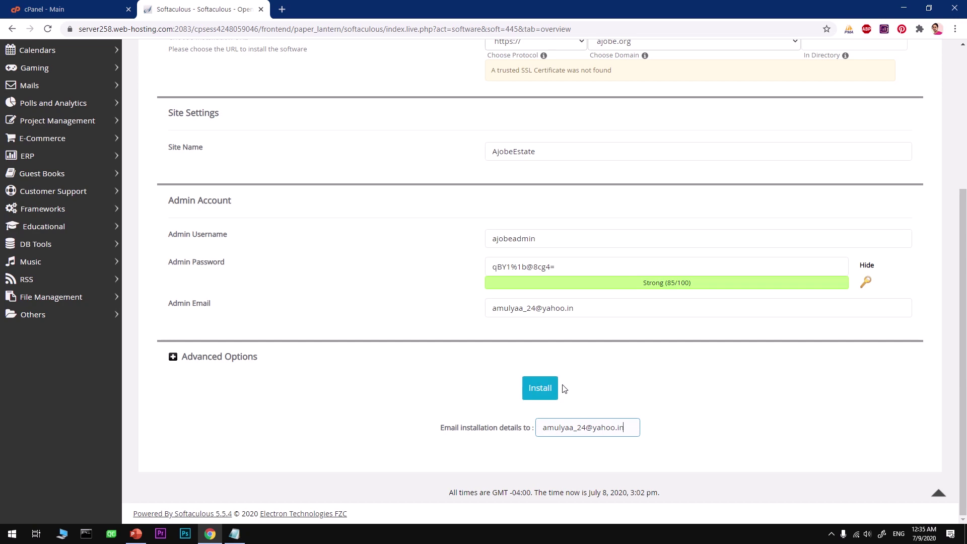
click(533, 391)
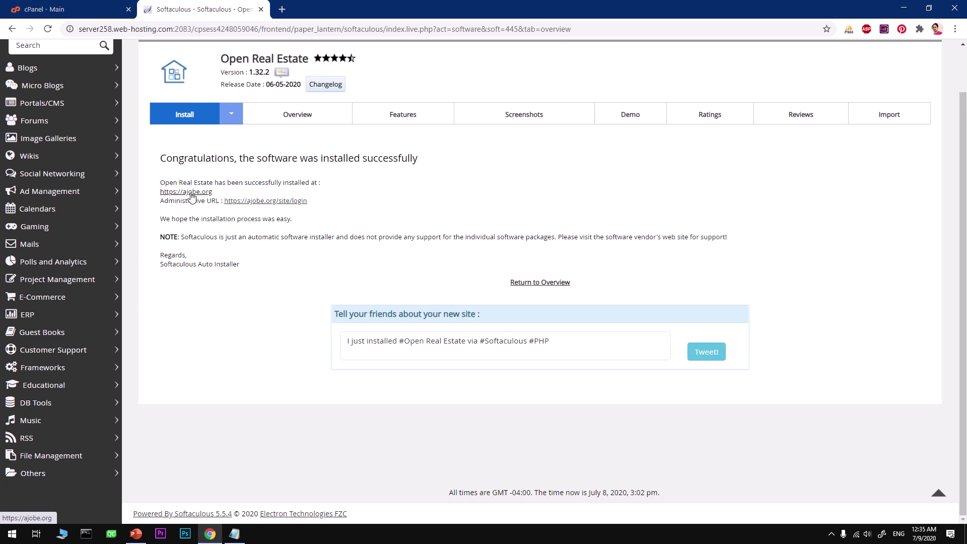
right_click(190, 196)
click(226, 201)
View the Advanced details of the new tab's privacy certificate error, then close that tab.
click(306, 9)
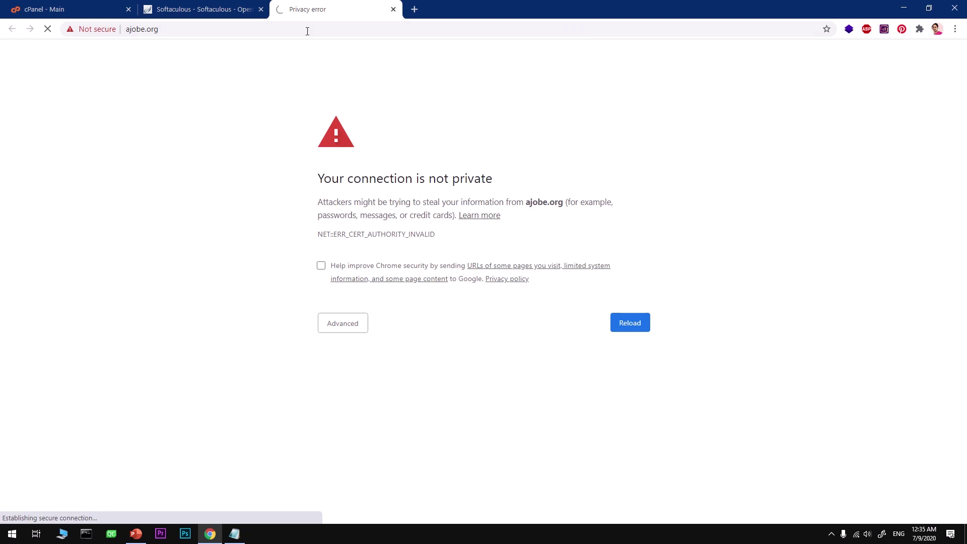
click(340, 323)
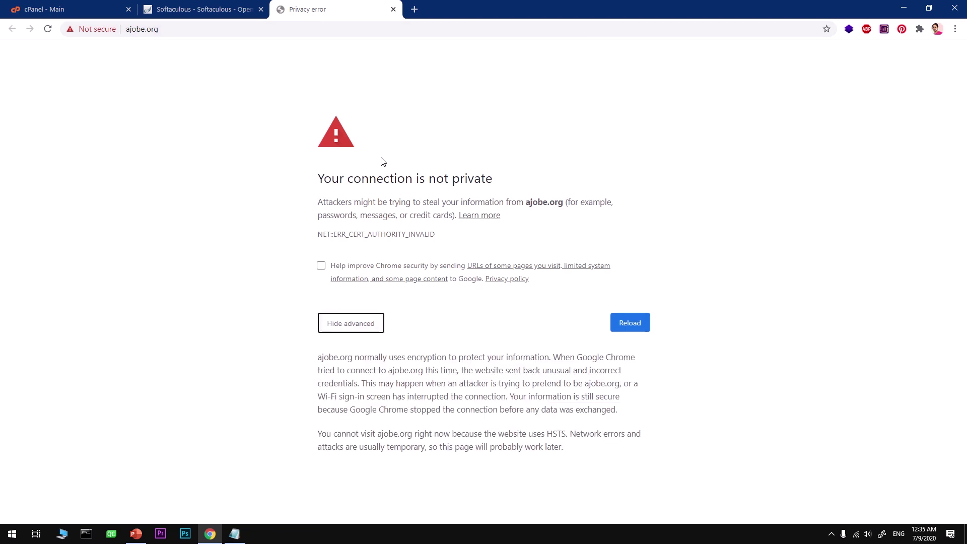
click(394, 9)
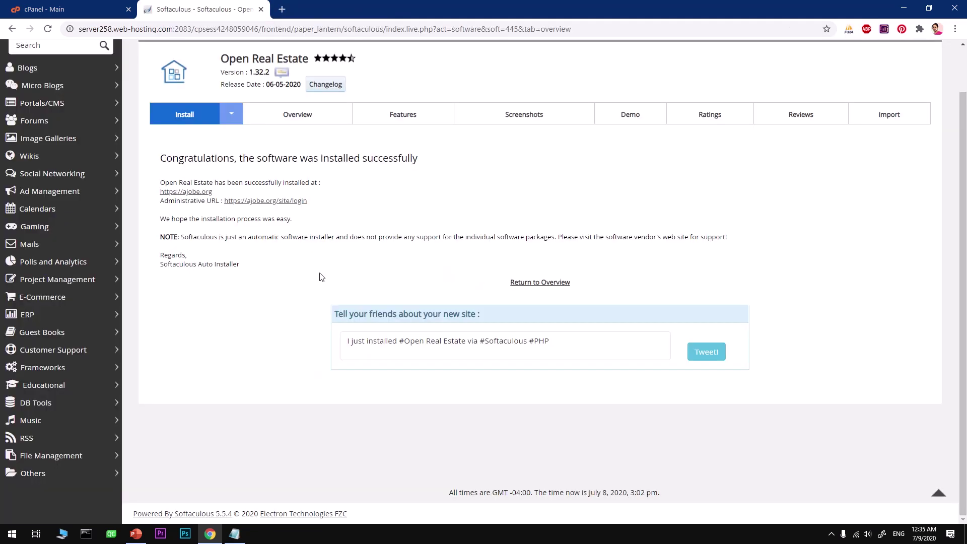
click(48, 9)
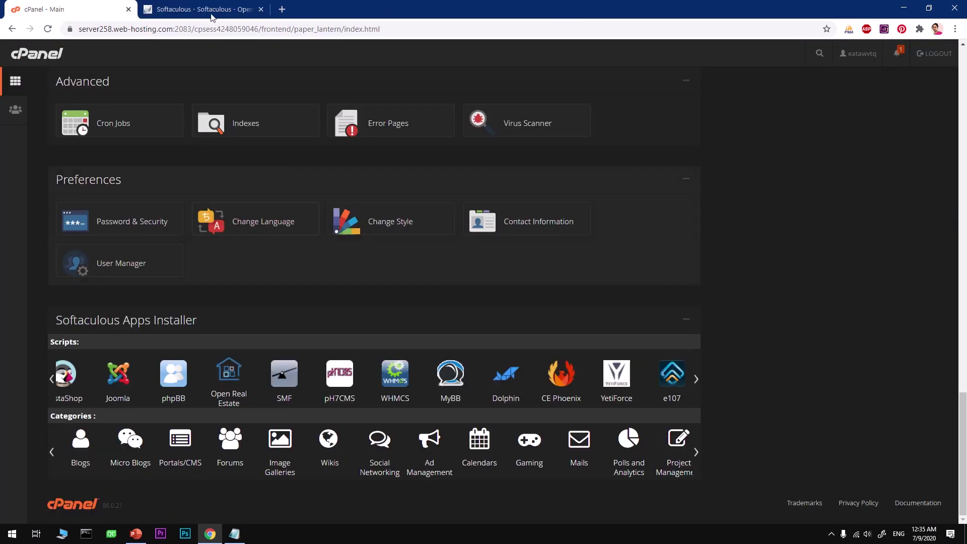
click(202, 10)
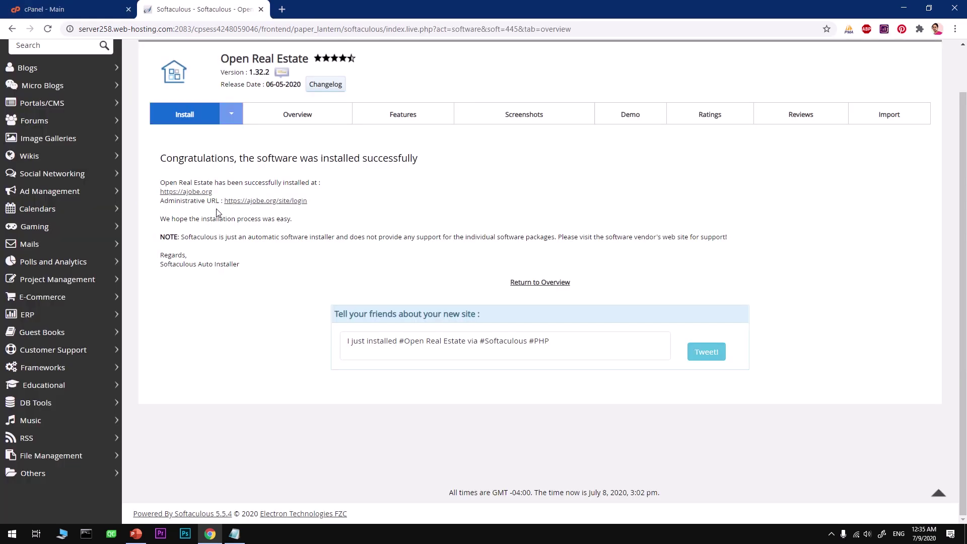
drag(213, 192, 163, 193)
right_click(165, 196)
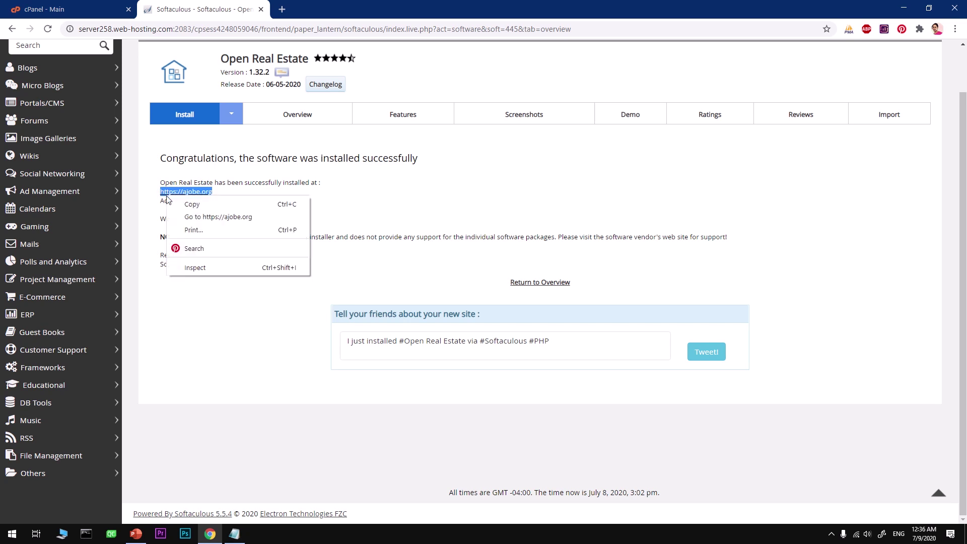
click(189, 204)
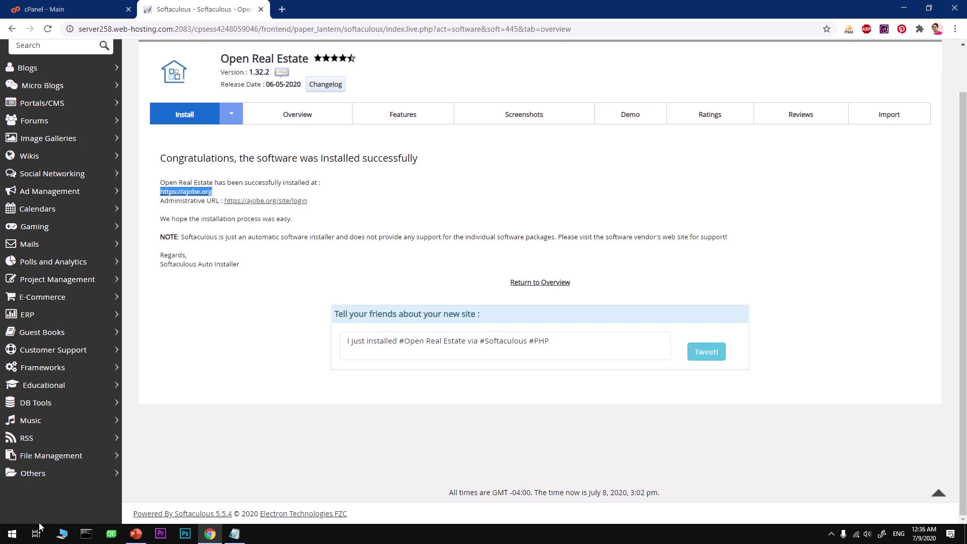
click(12, 533)
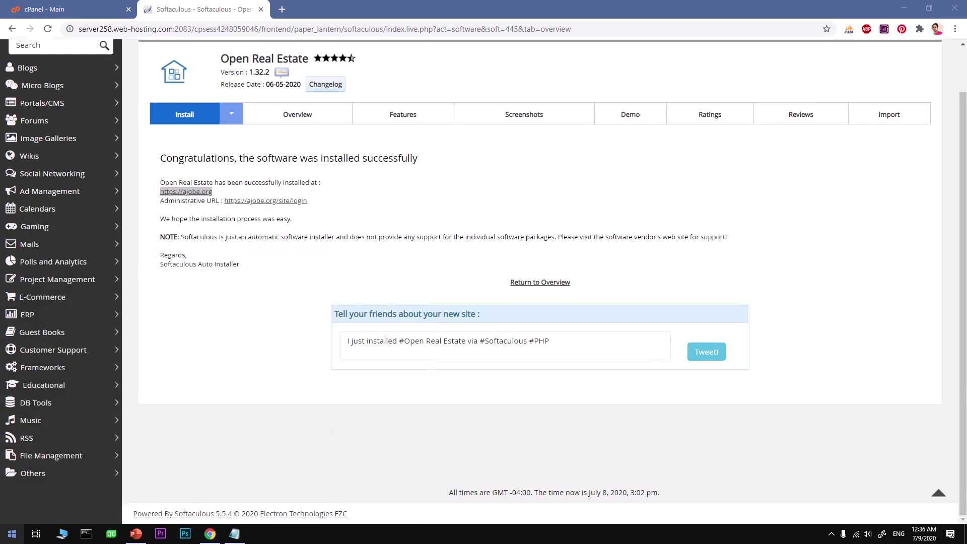
text(fire)
key(Return)
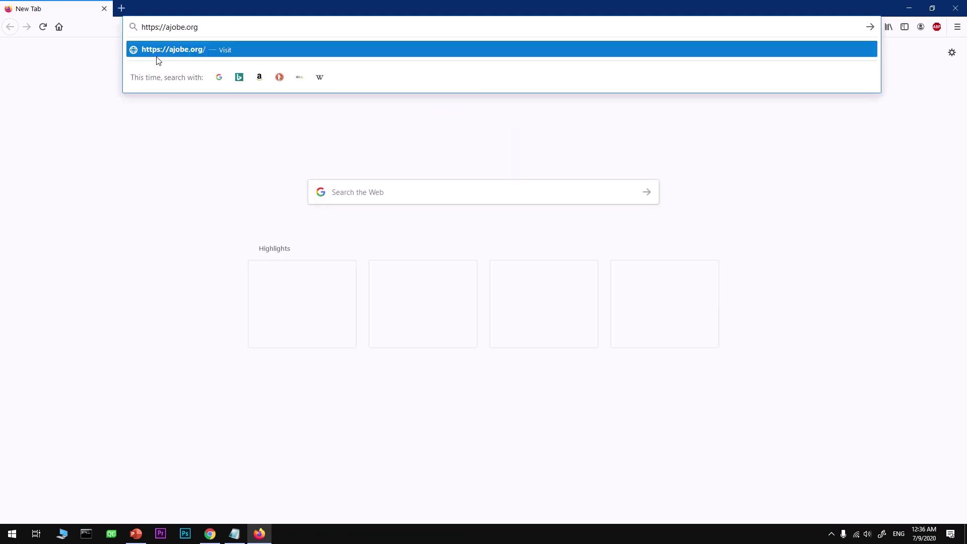
key(Return)
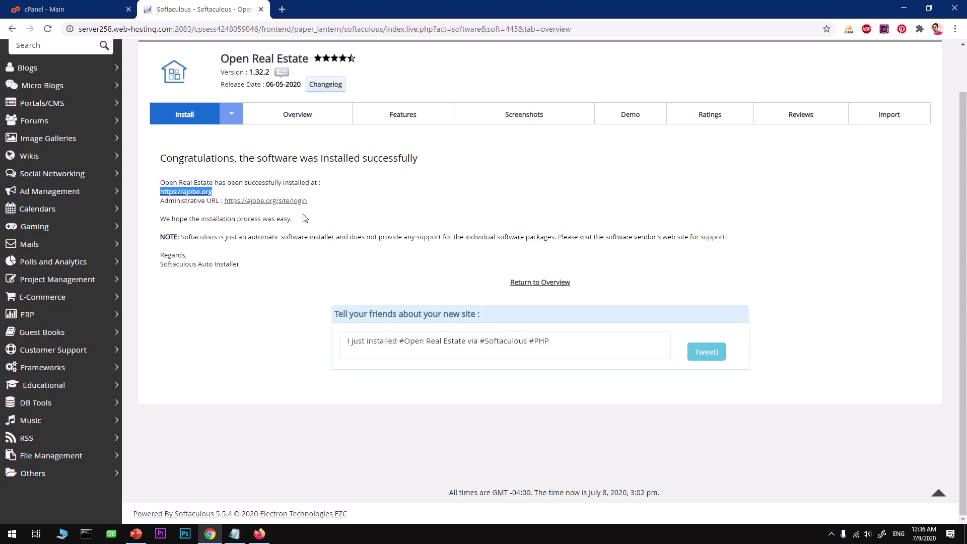
Select the administrative login URL on the success page for copying.
click(337, 204)
drag(310, 201, 225, 202)
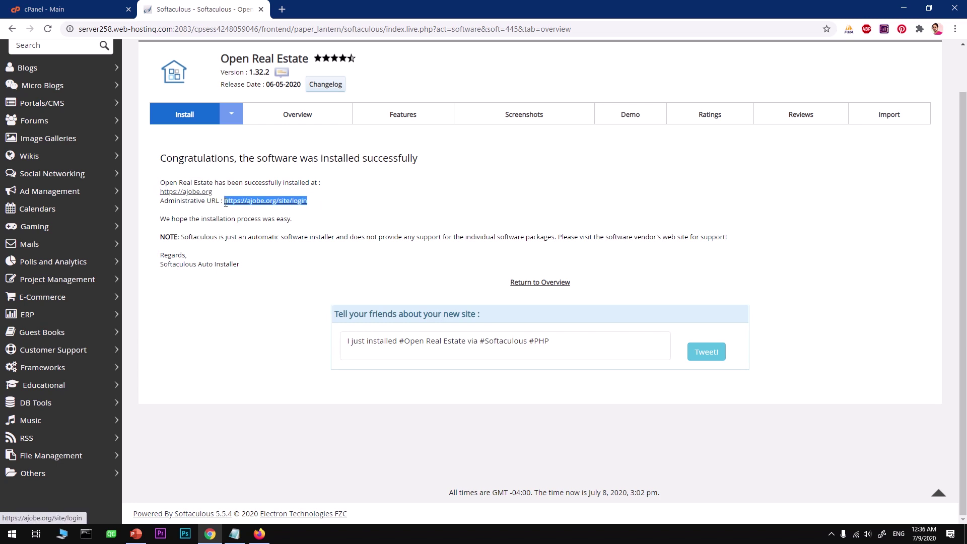
right_click(228, 202)
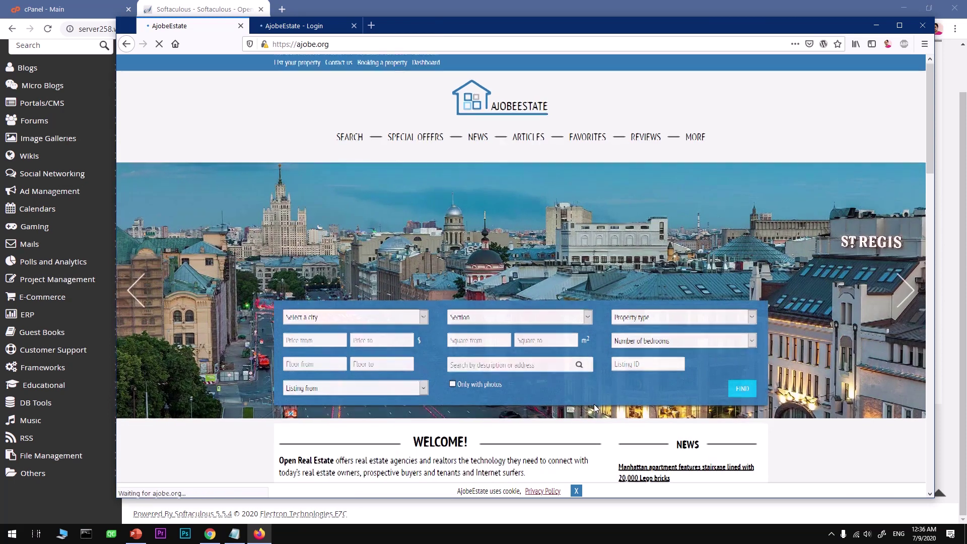
scroll(594, 404, down, 5)
scroll(594, 404, down, 5)
scroll(595, 409, down, 4)
scroll(593, 408, down, 4)
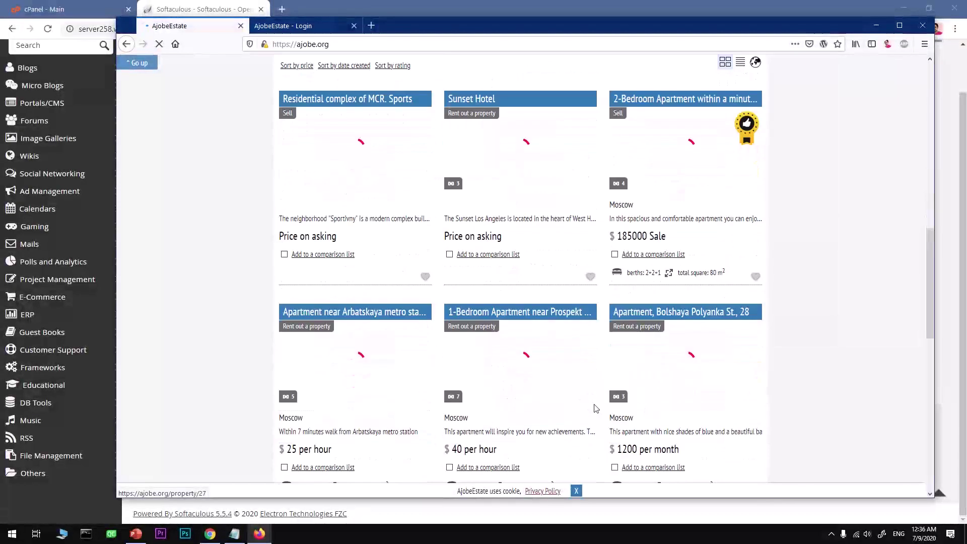
scroll(594, 408, down, 4)
scroll(594, 408, down, 3)
scroll(594, 409, down, 5)
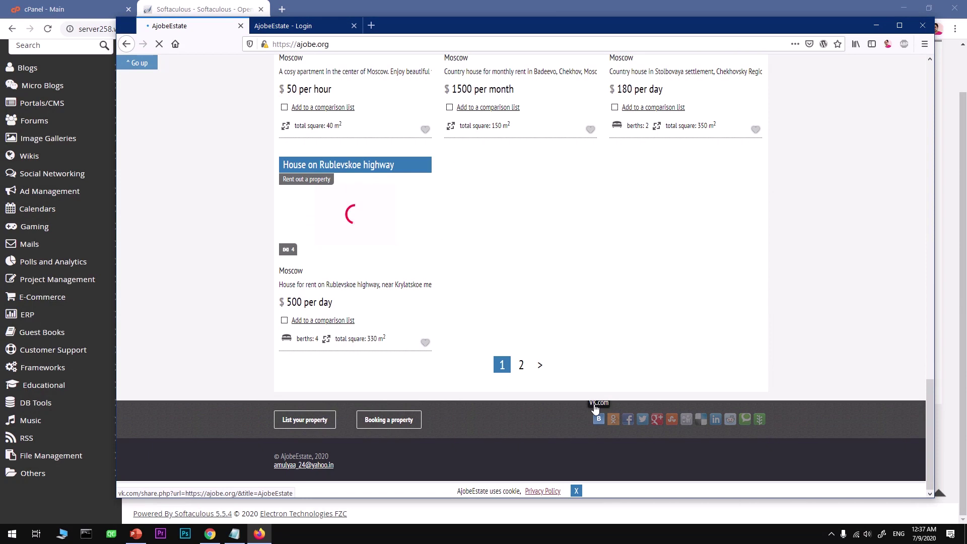
scroll(594, 409, up, 5)
scroll(593, 409, up, 5)
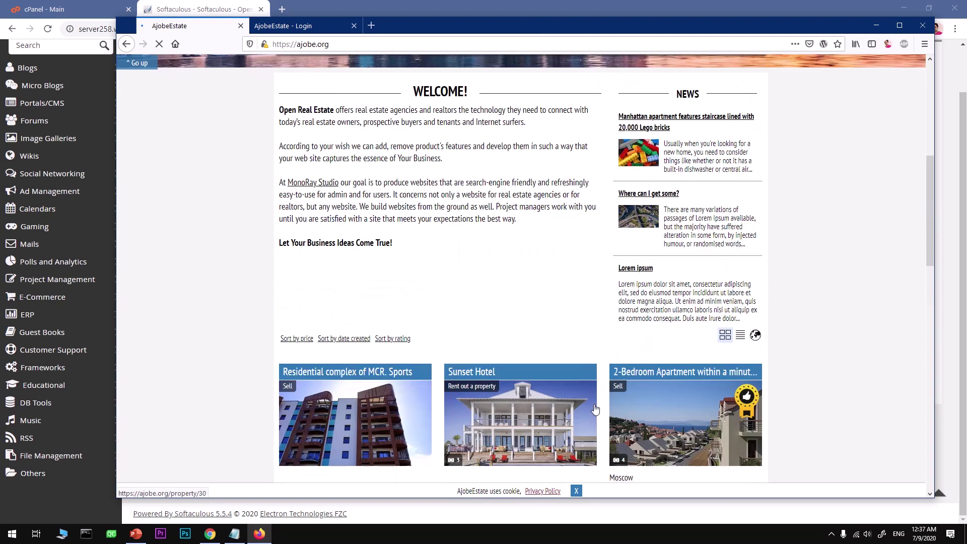
scroll(594, 409, up, 5)
scroll(593, 408, up, 3)
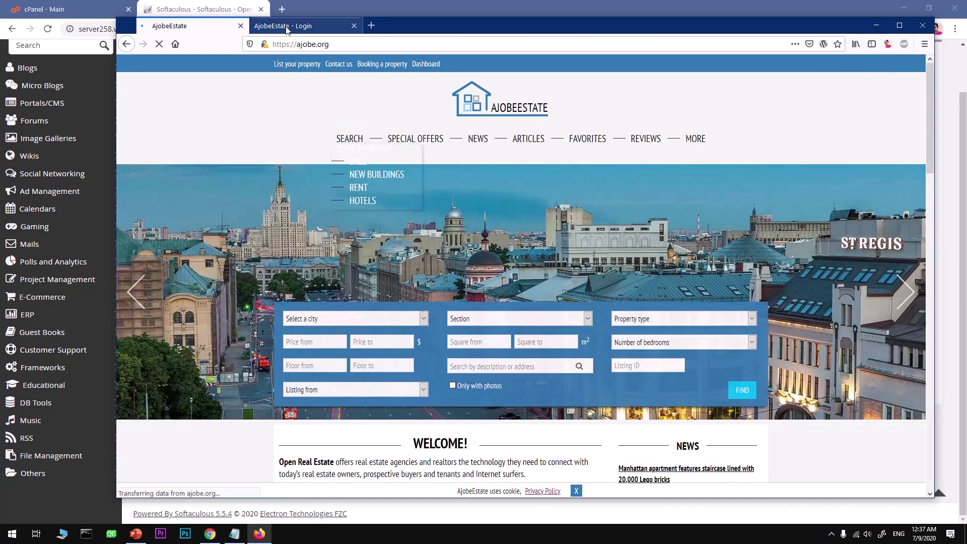
Paste the admin username ajobeadmin from Notepad into the login form's e-mail field.
click(302, 26)
click(341, 261)
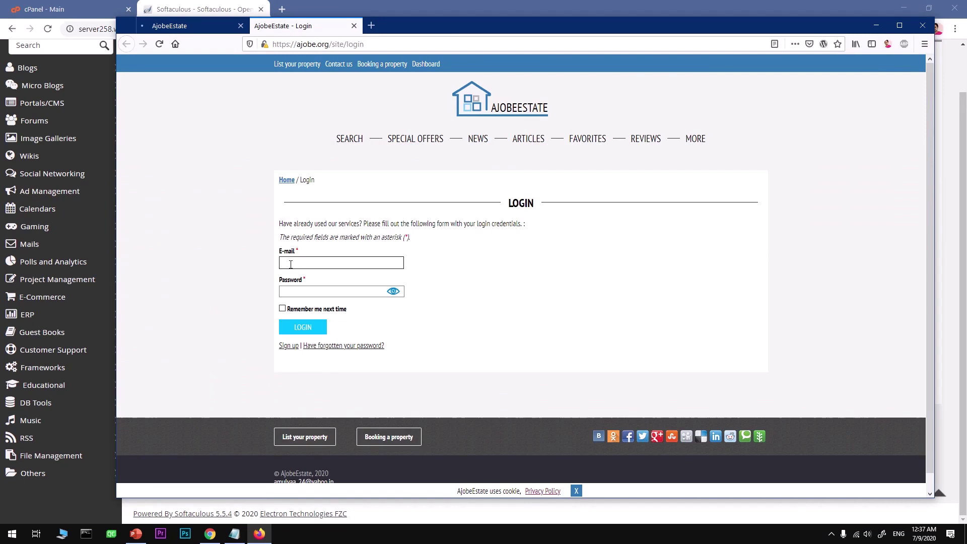
click(236, 536)
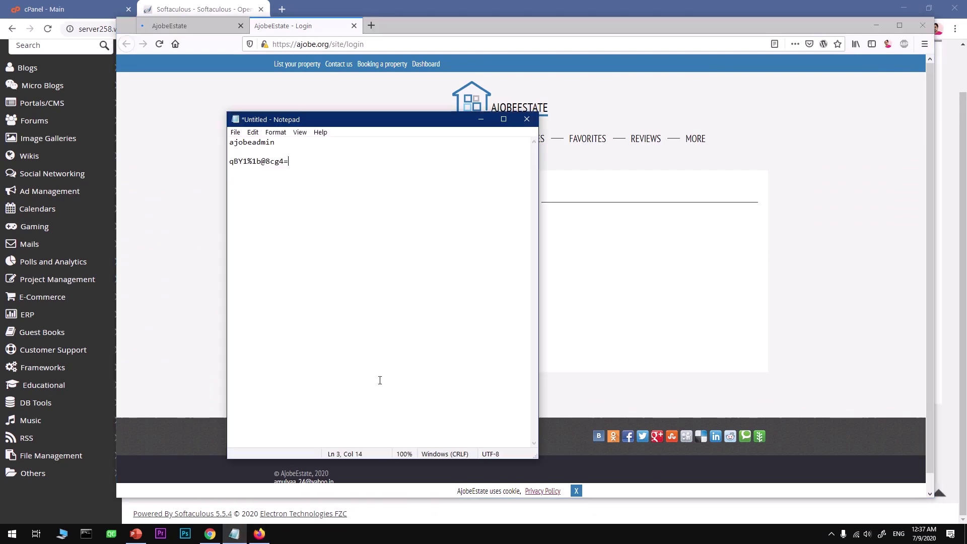
drag(278, 143, 218, 146)
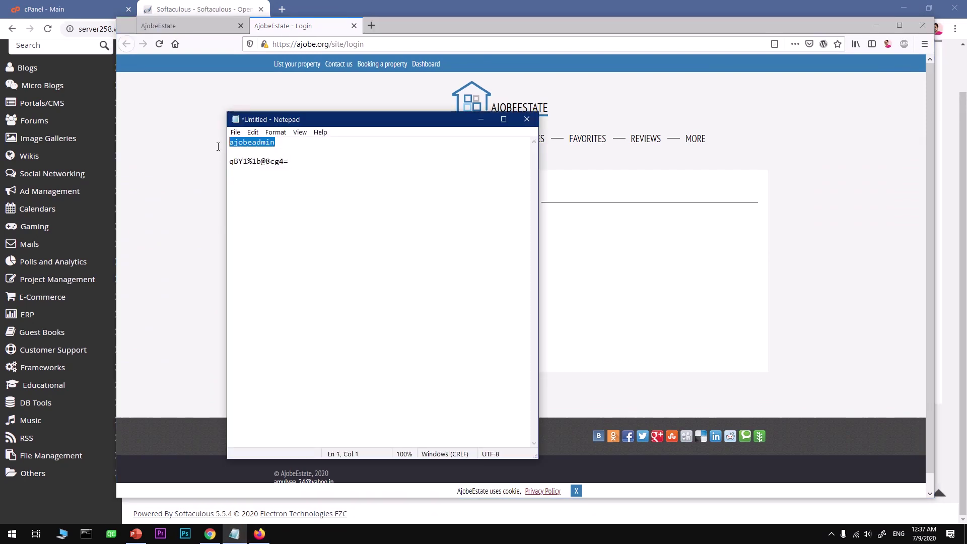
key(ctrl+c)
click(667, 318)
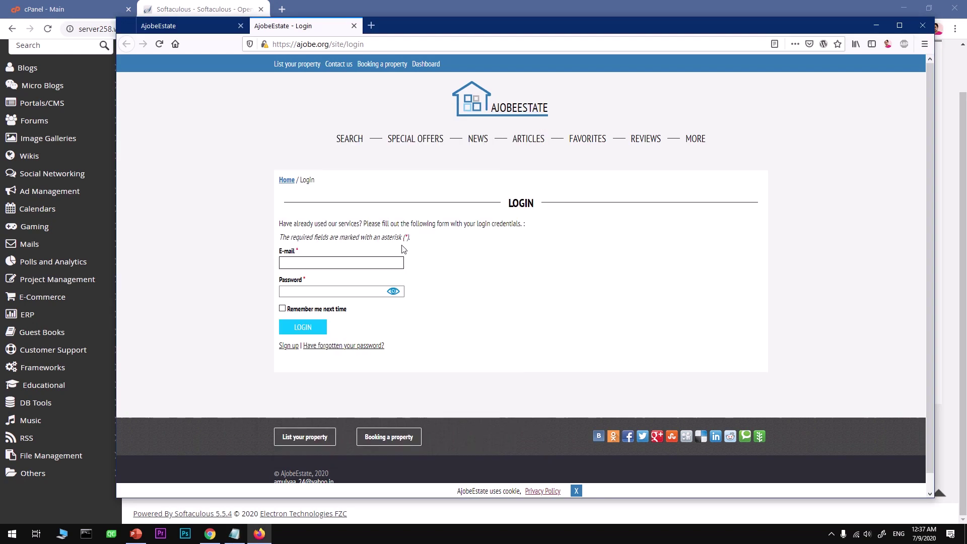
click(354, 262)
key(ctrl+v)
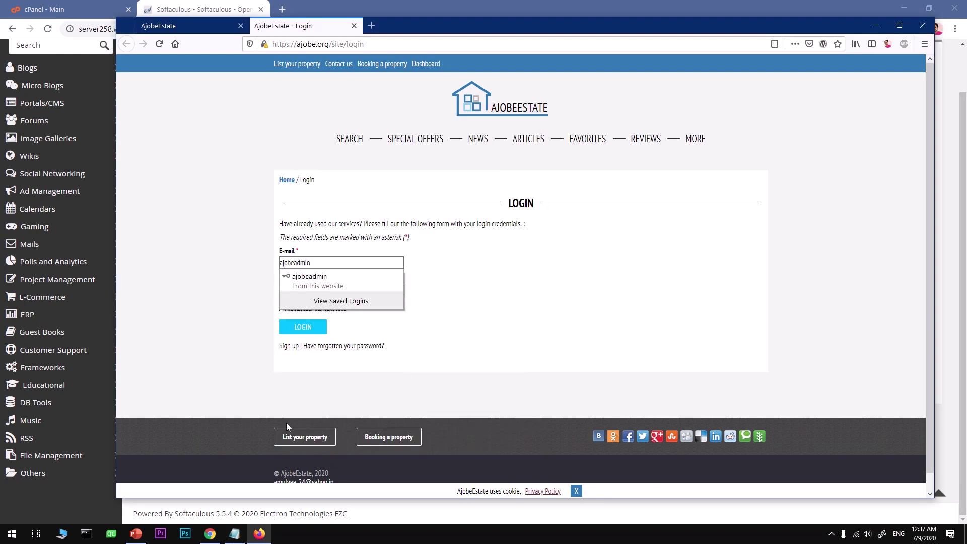
Paste the admin password from Notepad into the login form's password field.
click(235, 534)
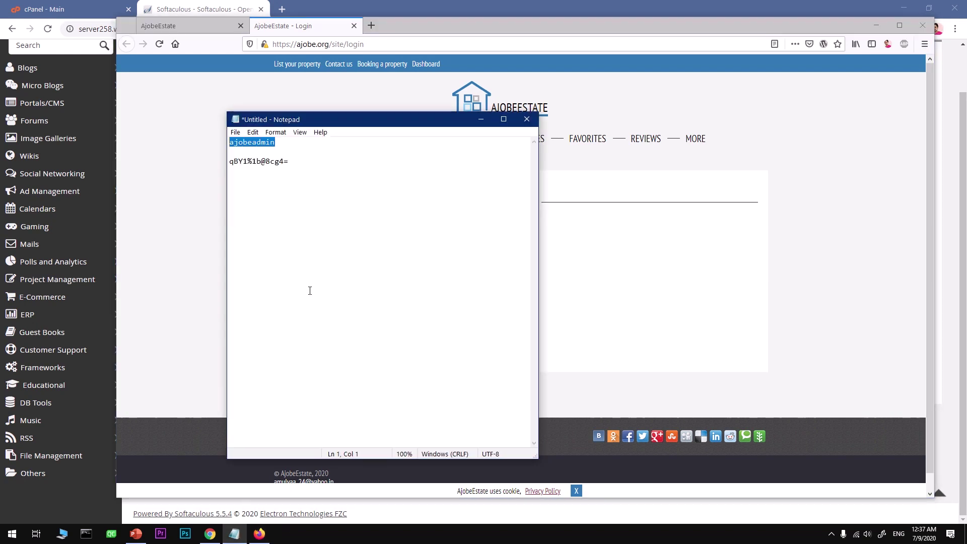
drag(301, 162, 222, 167)
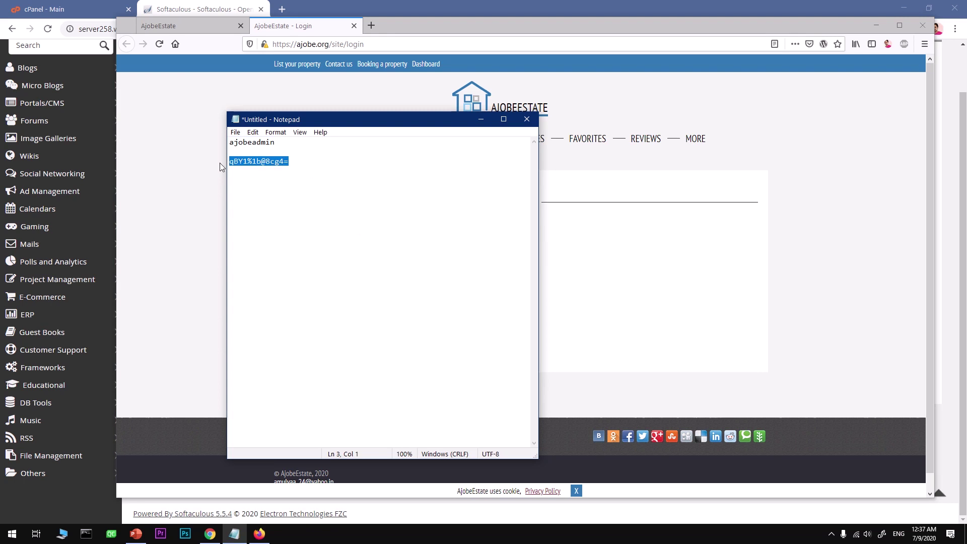
key(ctrl+c)
click(235, 534)
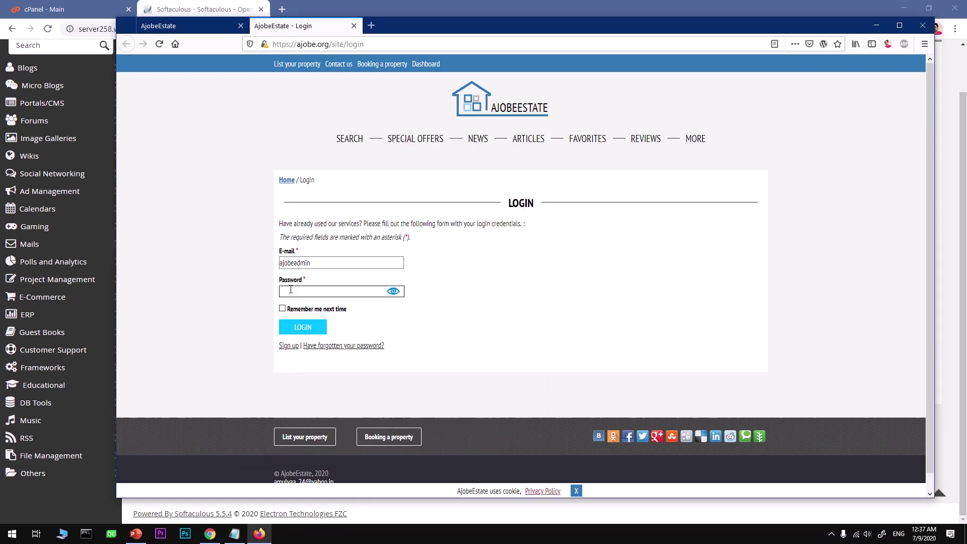
click(290, 290)
key(ctrl+v)
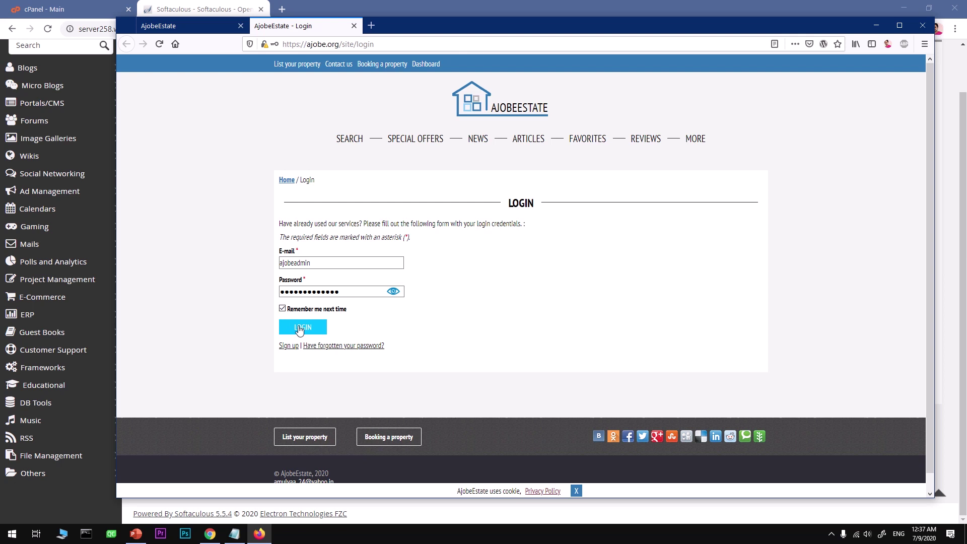
Submit the login, update Firefox's saved password, and get an incorrect username or password error.
click(301, 328)
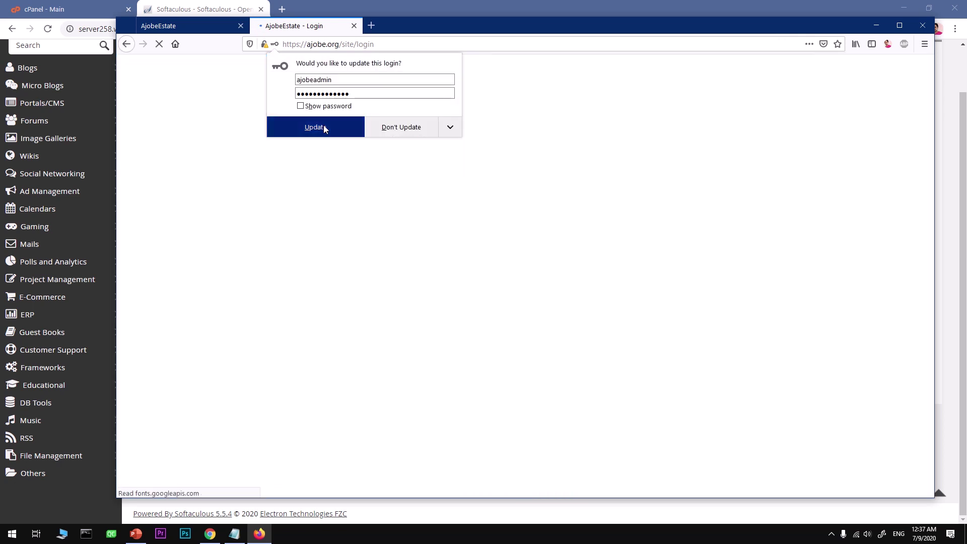
click(315, 127)
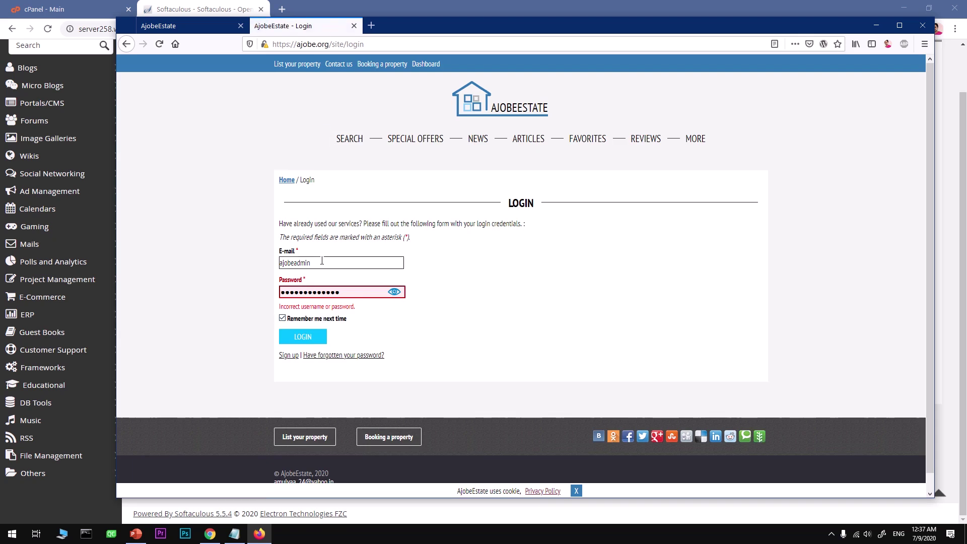
click(323, 262)
Reveal the entered password and compare it against the Notepad notes moved aside.
click(235, 310)
click(234, 533)
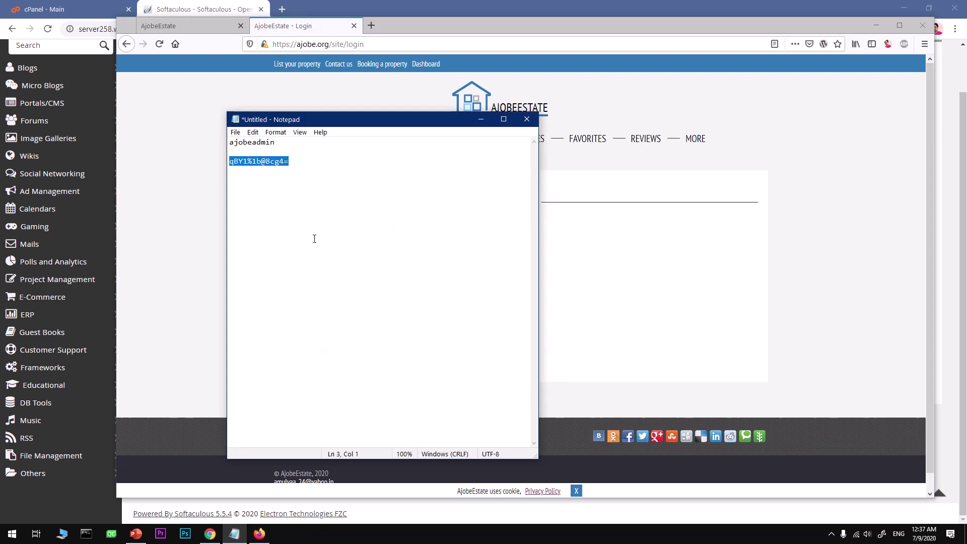
click(303, 206)
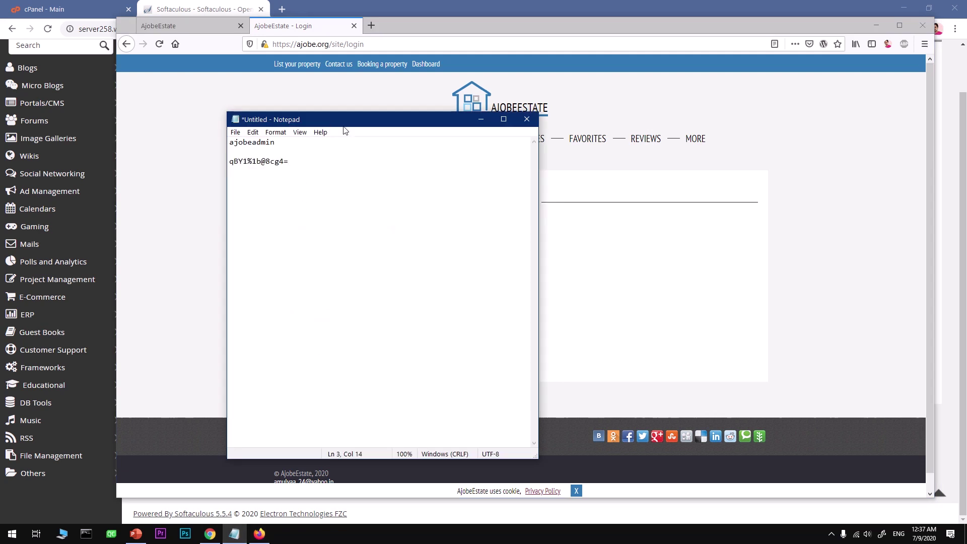
drag(344, 122, 664, 189)
click(393, 292)
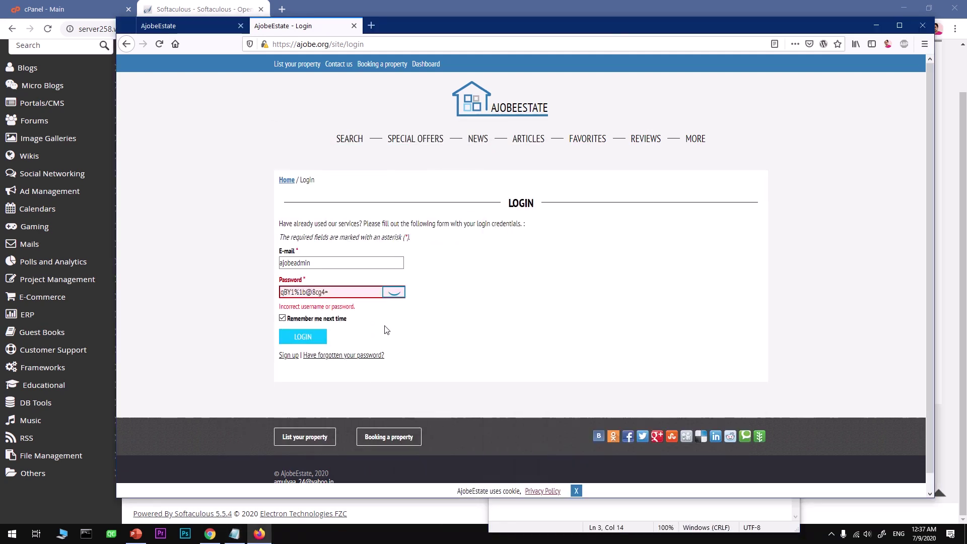
click(235, 533)
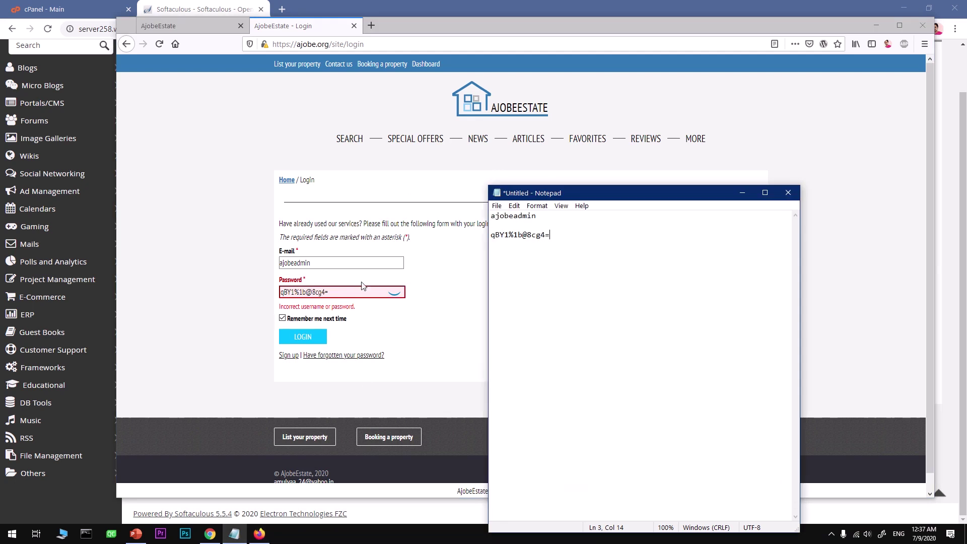
Replace the username in the E-mail field with the admin email, log in successfully and save the credentials in Firefox.
click(212, 285)
drag(325, 263, 266, 263)
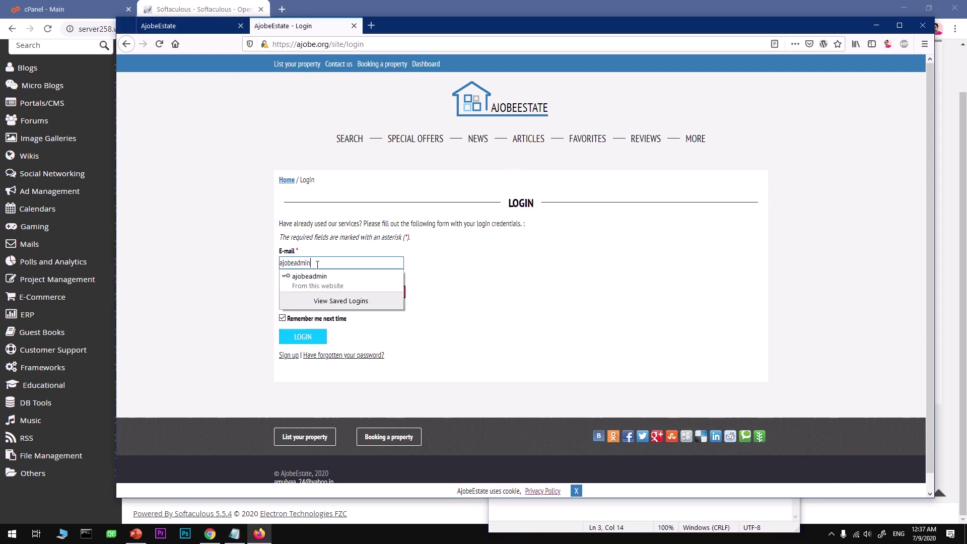
key(BackSpace)
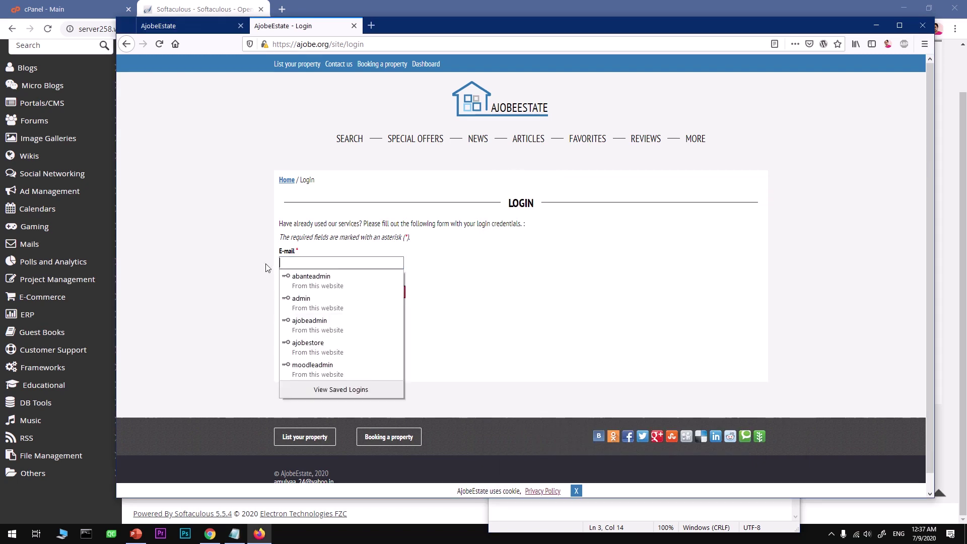
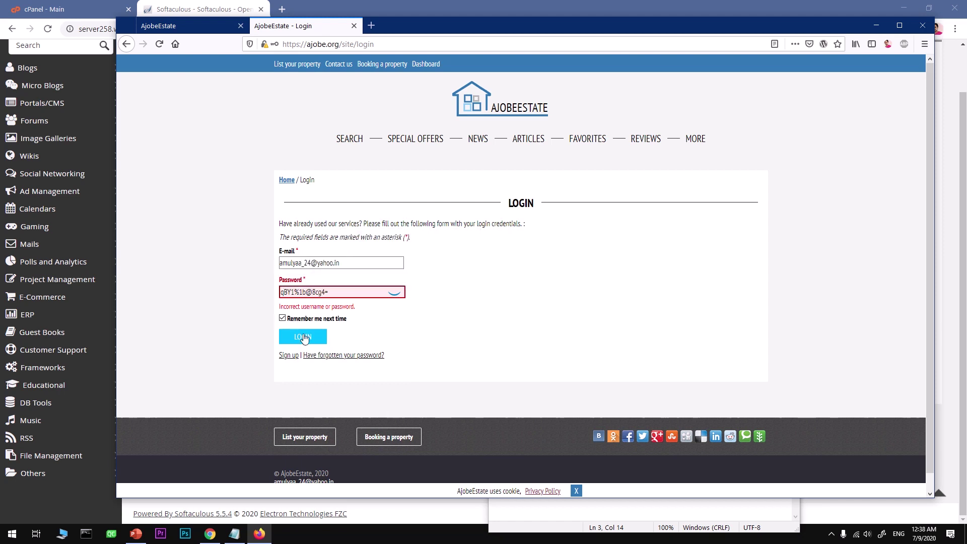
click(306, 336)
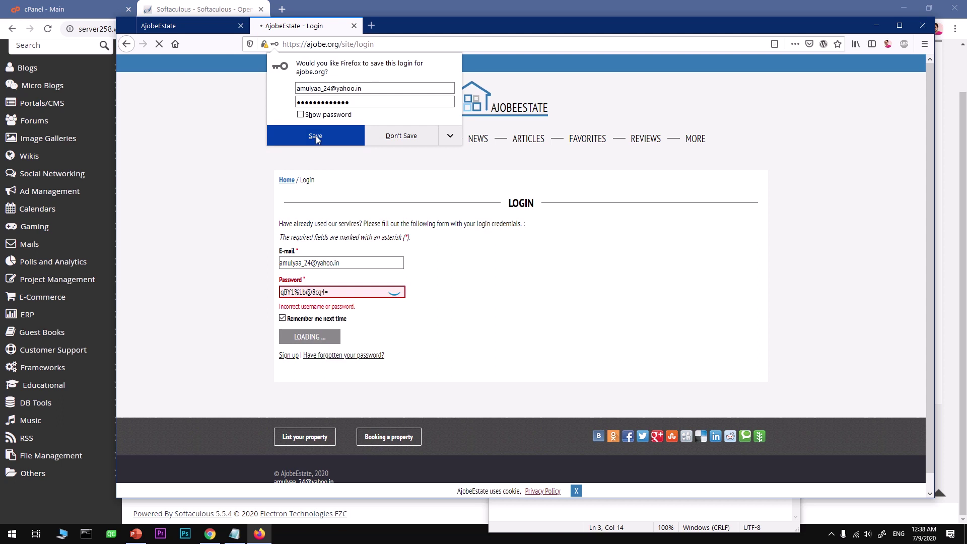
click(315, 137)
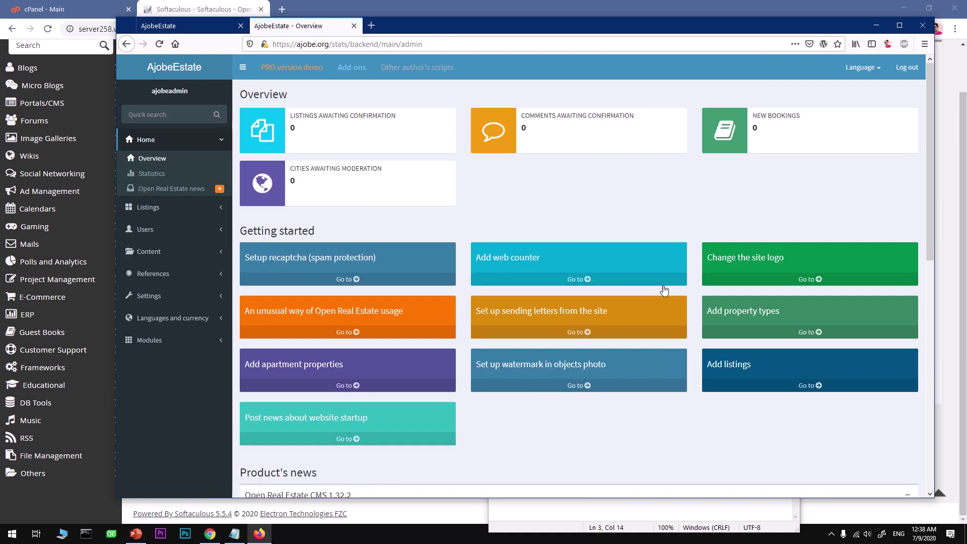
scroll(663, 302, down, 5)
scroll(642, 363, down, 5)
scroll(635, 379, down, 5)
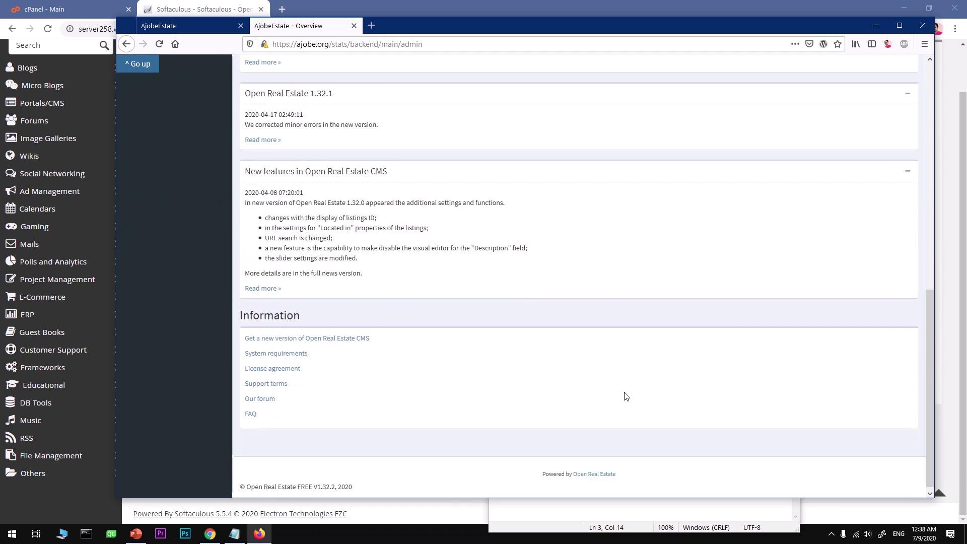
scroll(625, 395, up, 5)
scroll(625, 396, up, 5)
scroll(625, 397, up, 3)
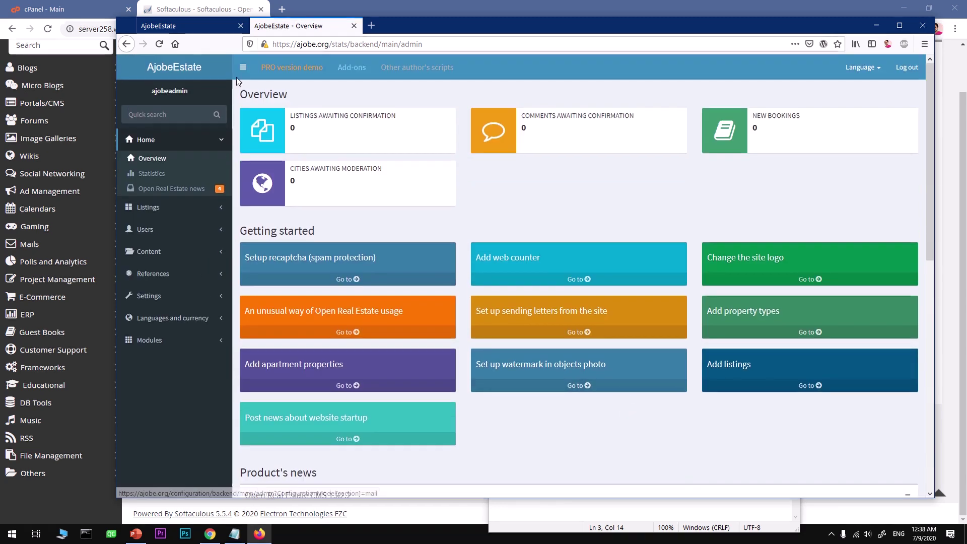
Switch to the first AjobeEstate tab to show the public homepage with its property search form.
click(183, 27)
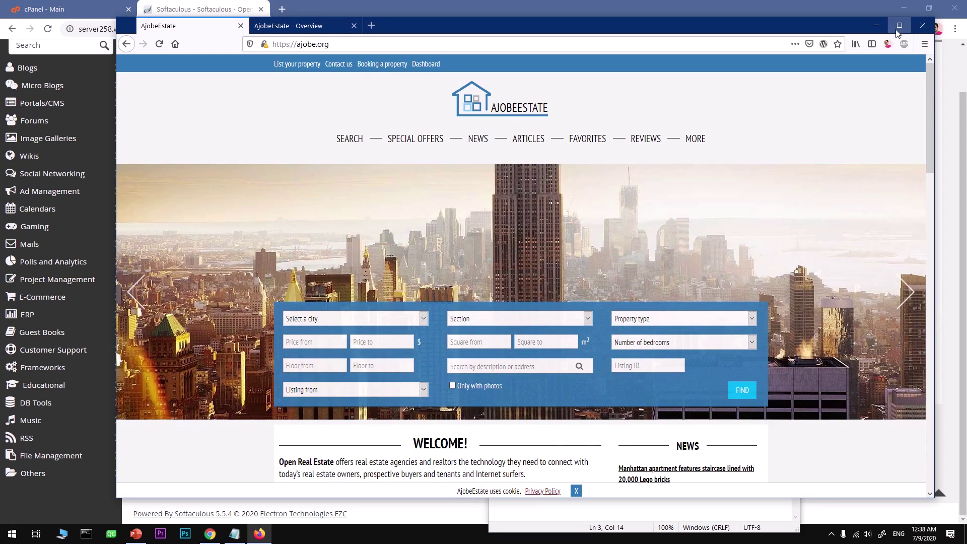
Maximize Firefox and go to page 2 of the homepage property listings.
click(900, 25)
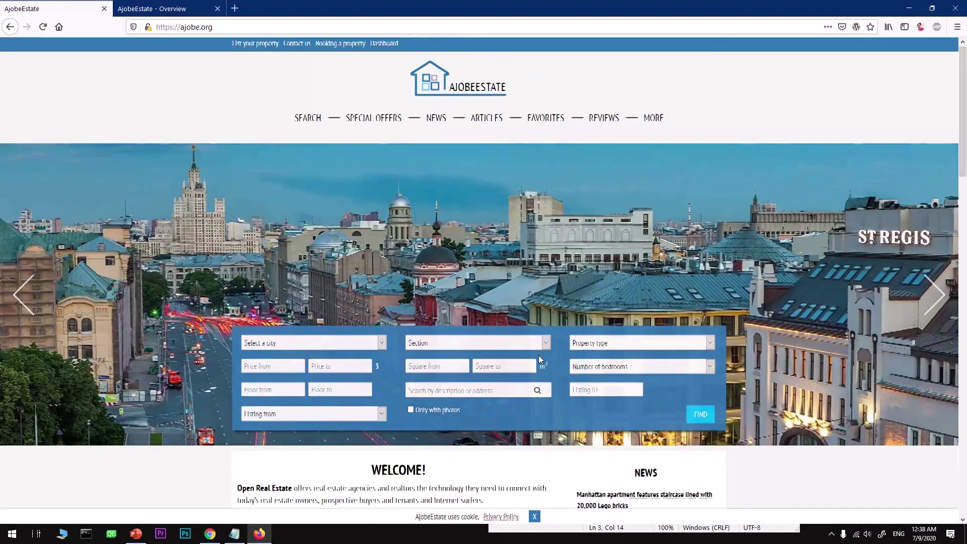
scroll(539, 355, down, 5)
scroll(539, 355, down, 5)
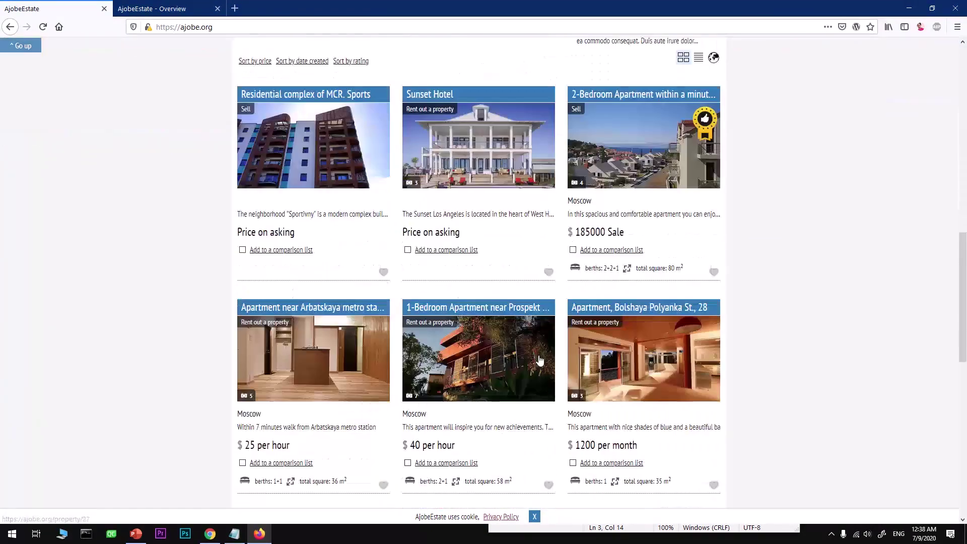
scroll(539, 360, down, 4)
scroll(538, 360, down, 4)
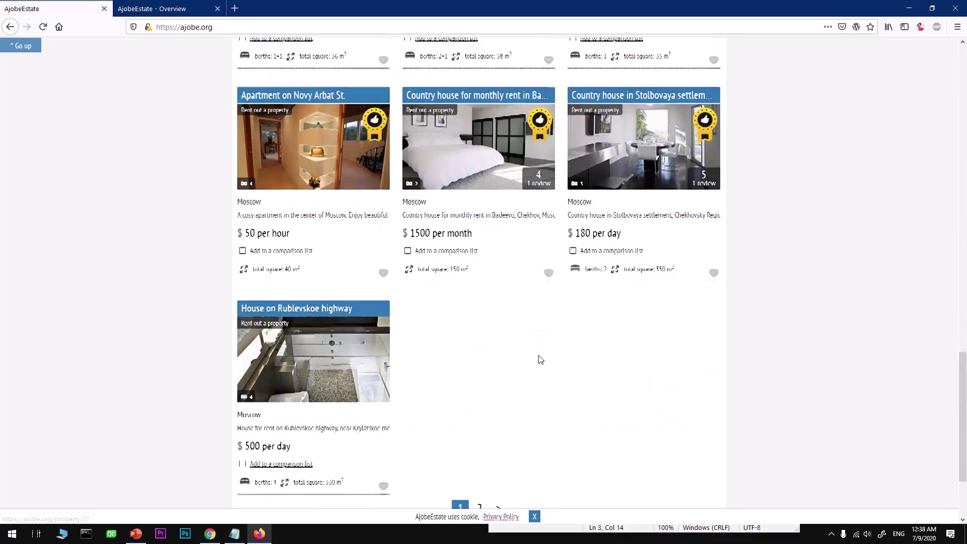
scroll(540, 359, down, 3)
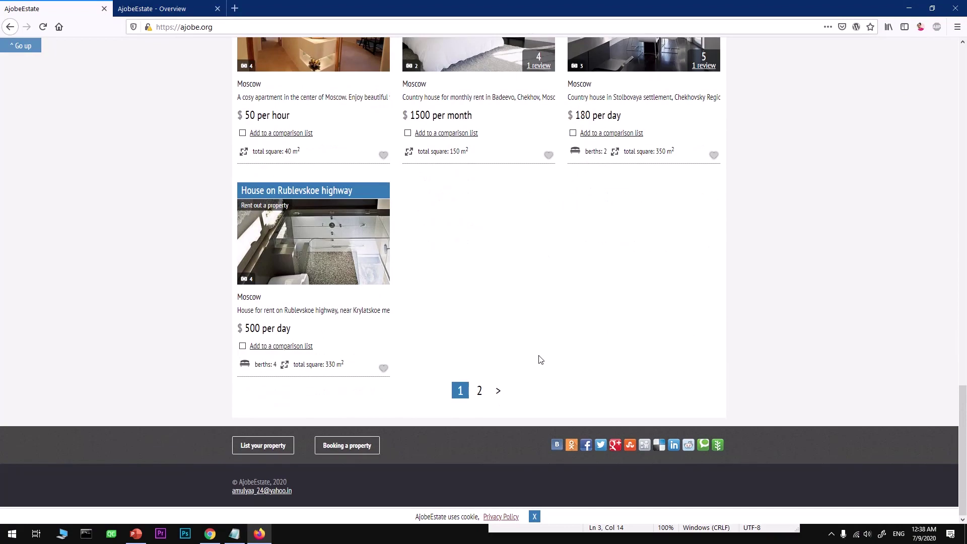
click(480, 391)
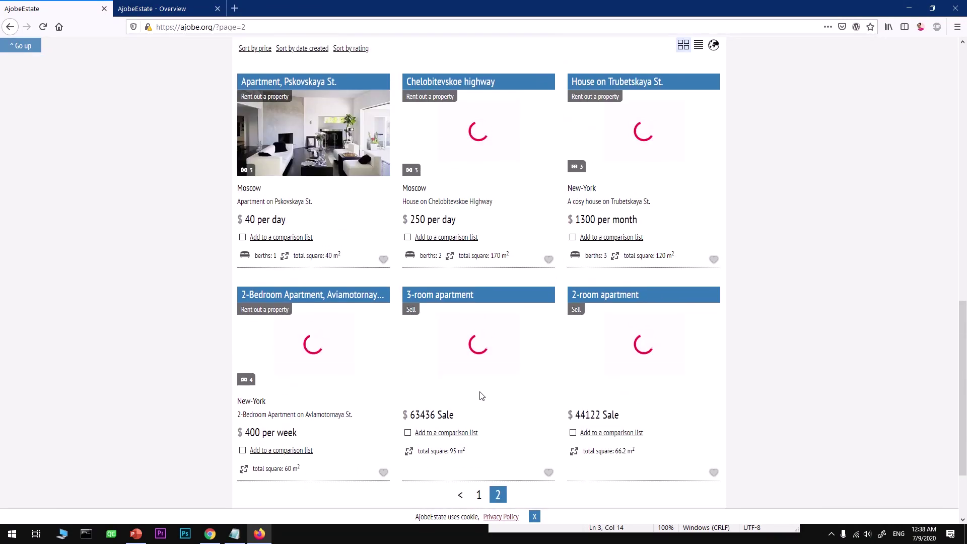
scroll(481, 395, up, 5)
scroll(481, 395, up, 5)
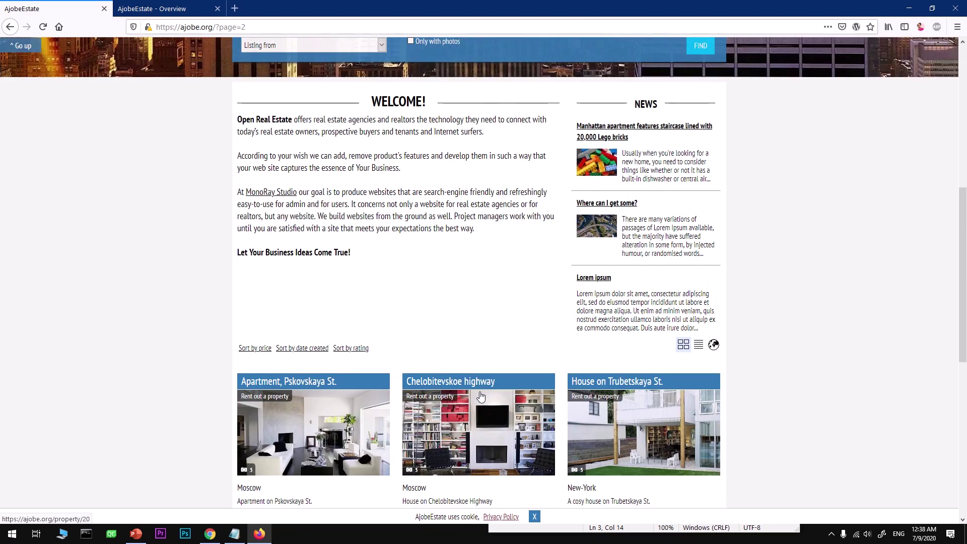
scroll(480, 391, up, 5)
scroll(480, 392, up, 2)
scroll(479, 391, down, 6)
scroll(479, 391, down, 3)
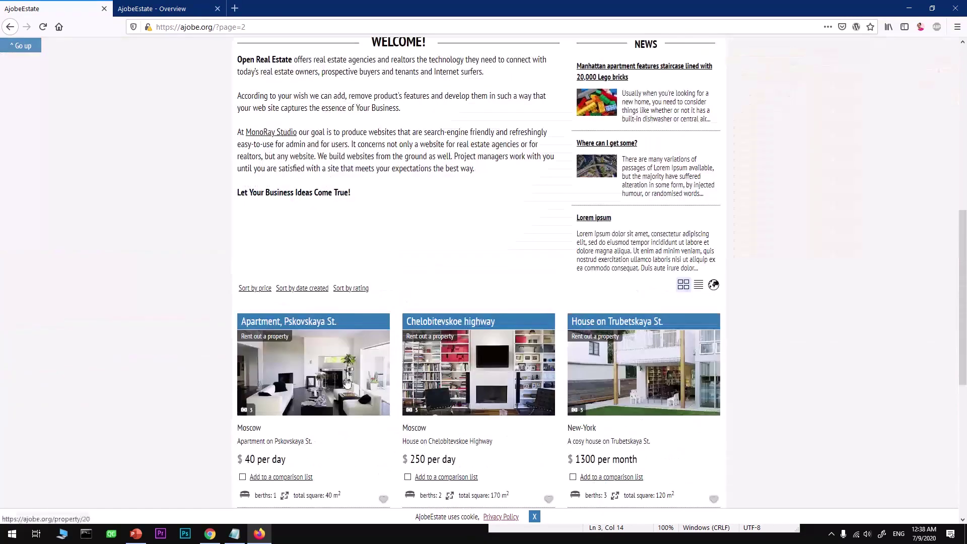
Open the Apartment, Pskovskaya St. listing and step its gallery to the third photo.
click(299, 327)
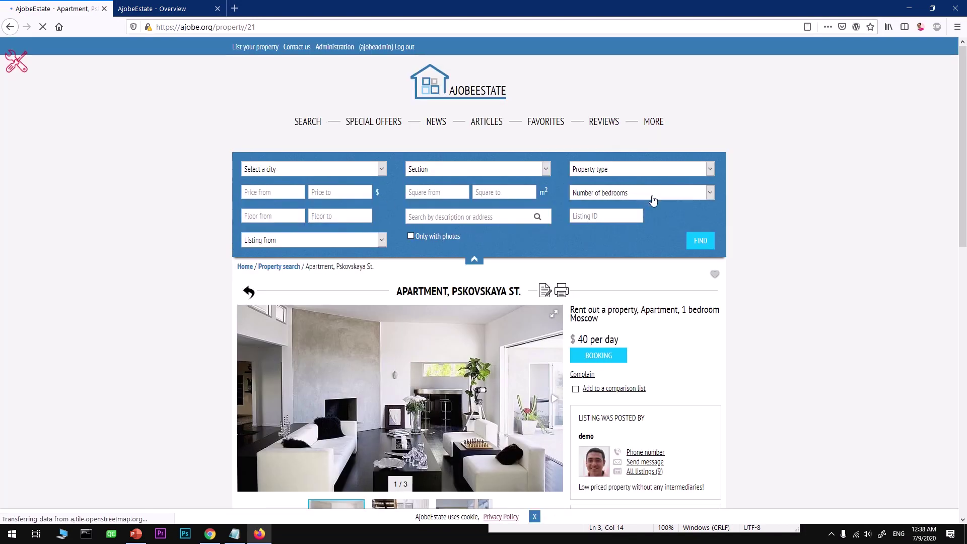
scroll(782, 354, down, 3)
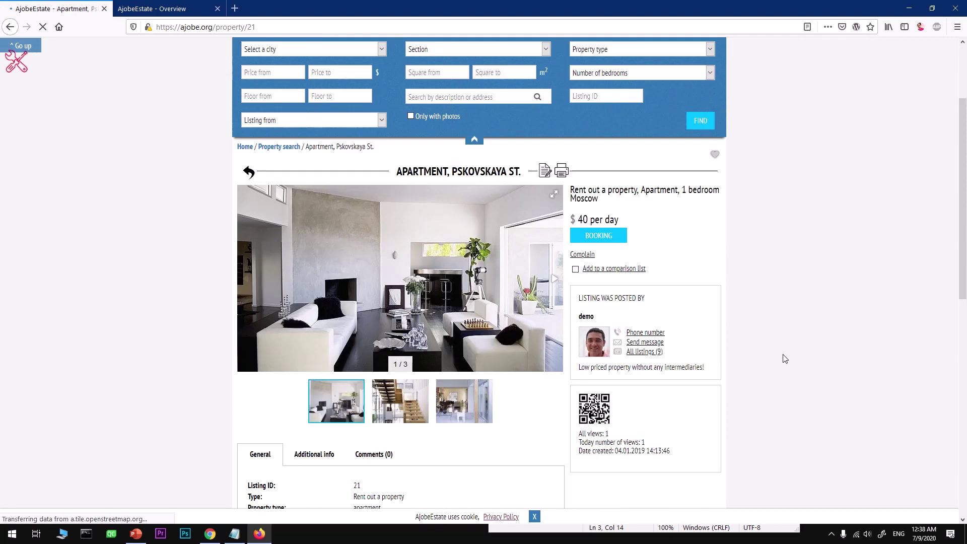
scroll(782, 354, down, 1)
scroll(782, 358, down, 2)
scroll(783, 358, down, 2)
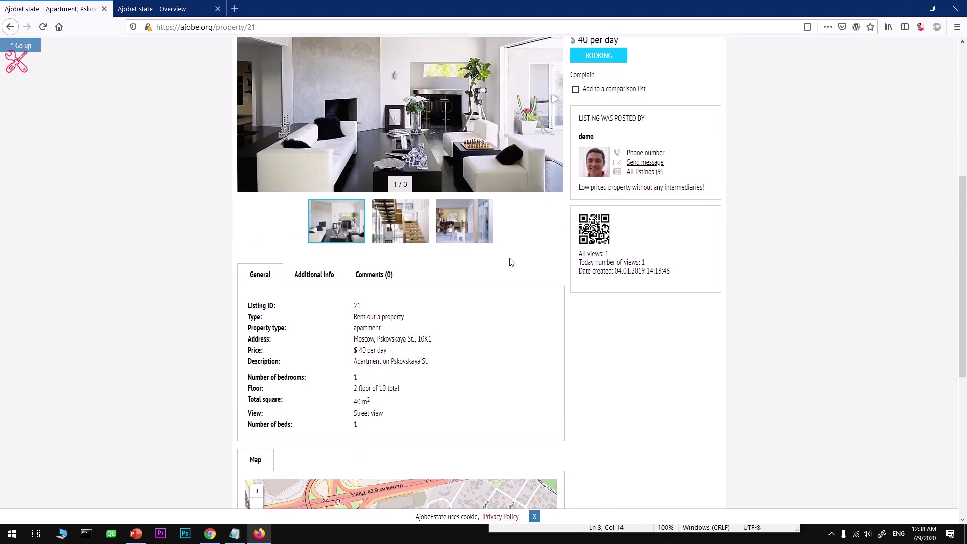
click(386, 224)
click(462, 230)
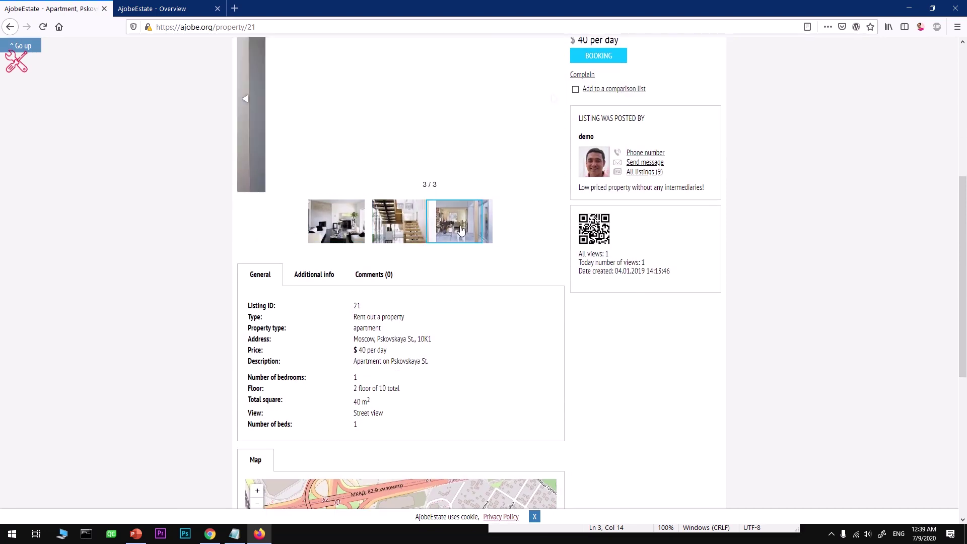
scroll(528, 255, up, 2)
scroll(528, 255, up, 2)
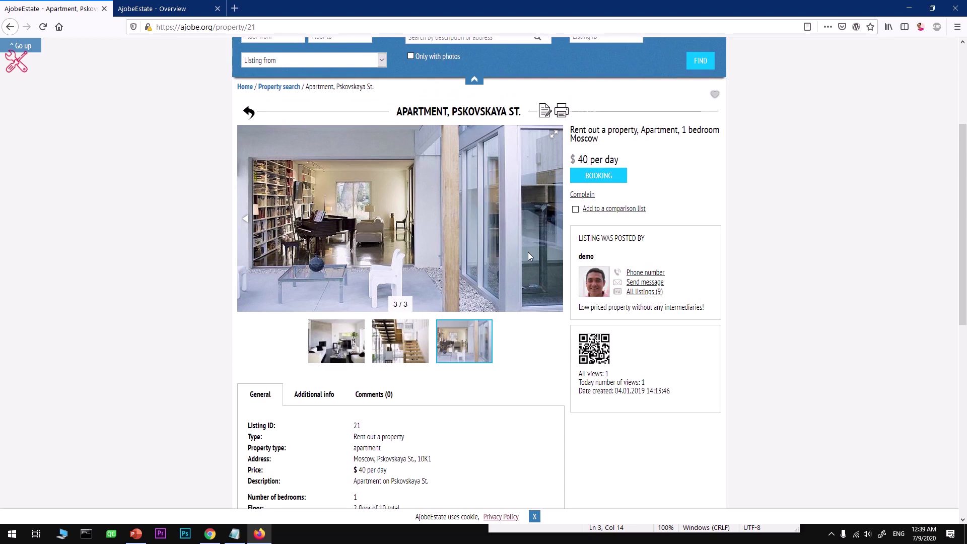
scroll(528, 255, down, 3)
scroll(528, 256, down, 3)
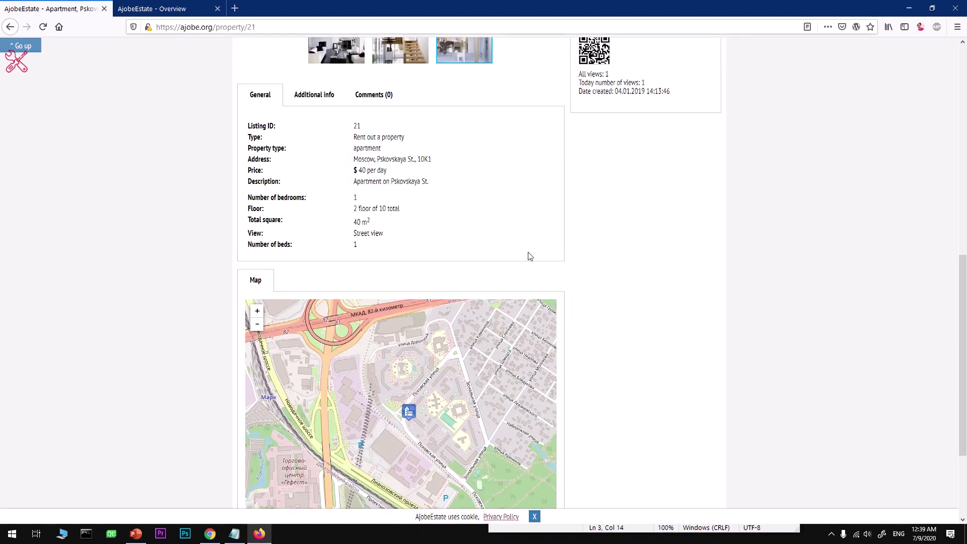
scroll(528, 255, down, 3)
scroll(528, 256, down, 2)
scroll(528, 252, down, 3)
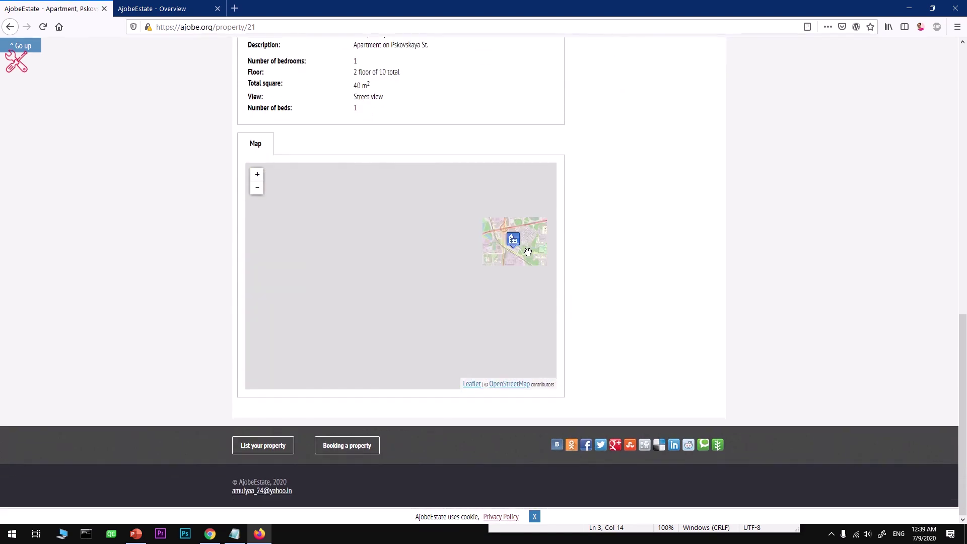
scroll(663, 322, up, 1)
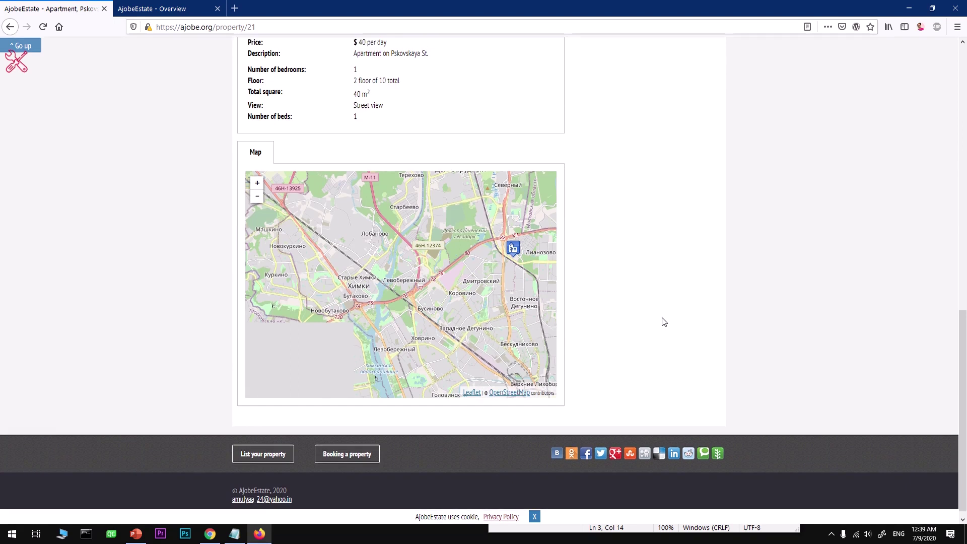
scroll(663, 321, up, 5)
scroll(663, 321, up, 5)
scroll(663, 322, up, 3)
scroll(663, 322, up, 2)
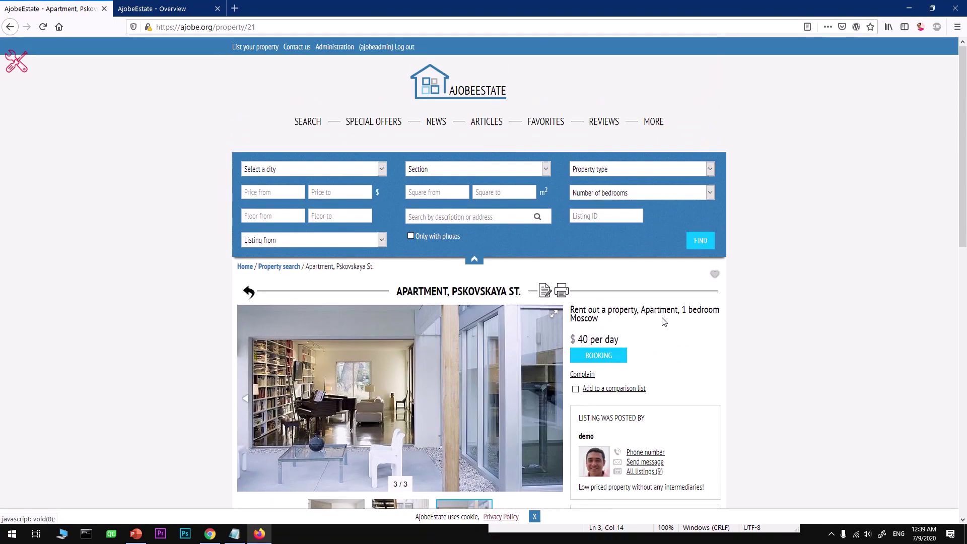